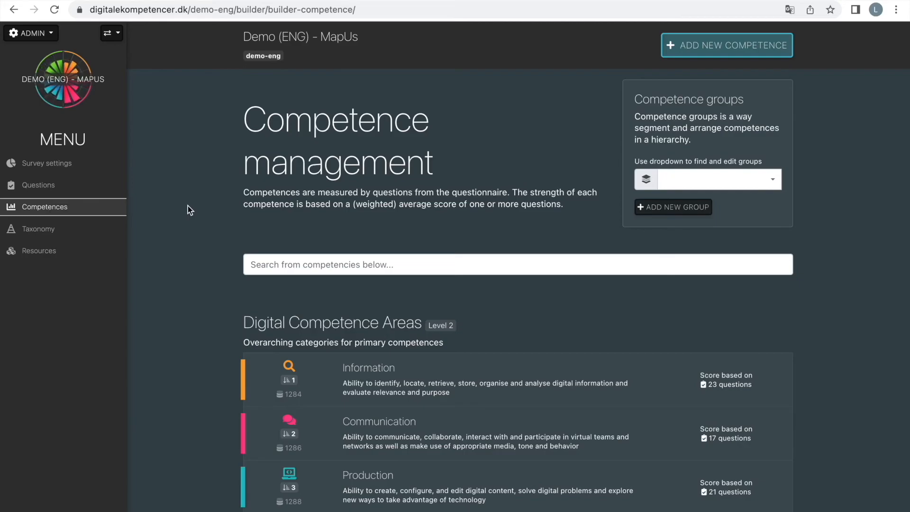
- Look through the survey's competences by group, from Digital Competence Areas through Digital Competences to Level 10
scroll(187, 206, "down", 5)
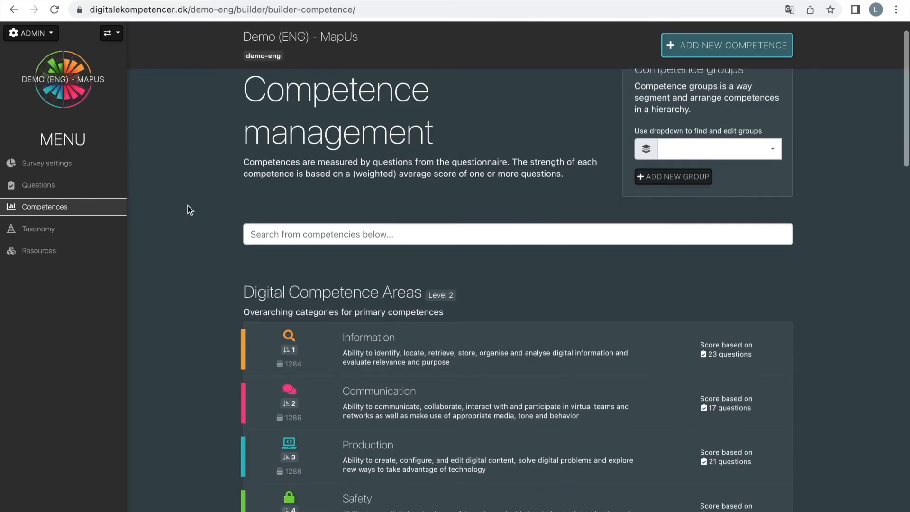
scroll(211, 131, "down", 10)
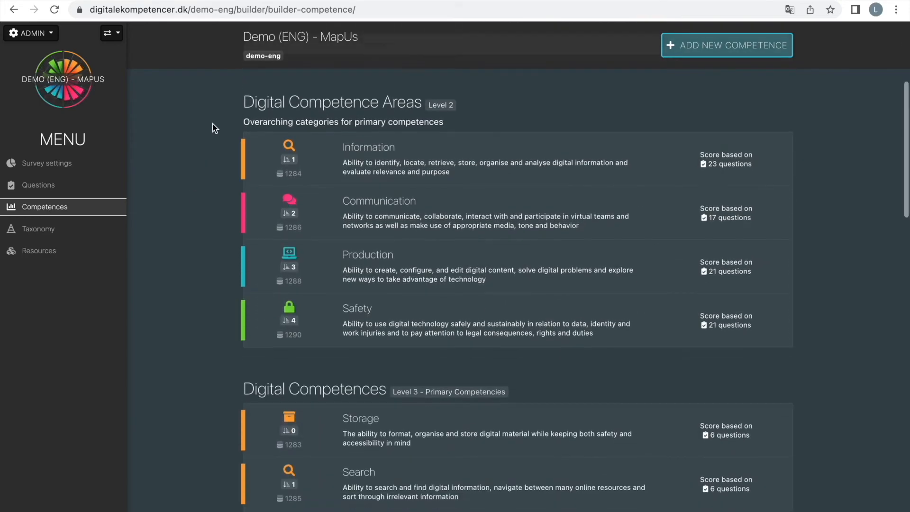
scroll(213, 123, "down", 6)
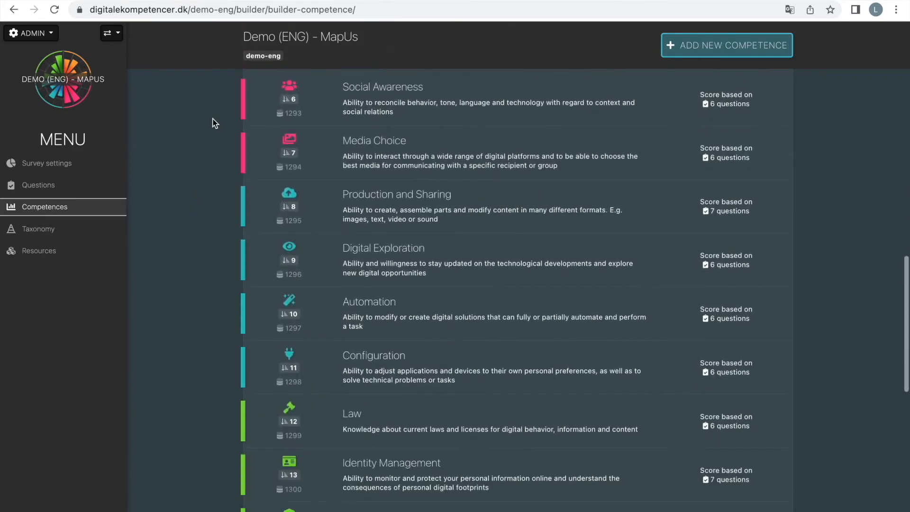
scroll(213, 124, "down", 1)
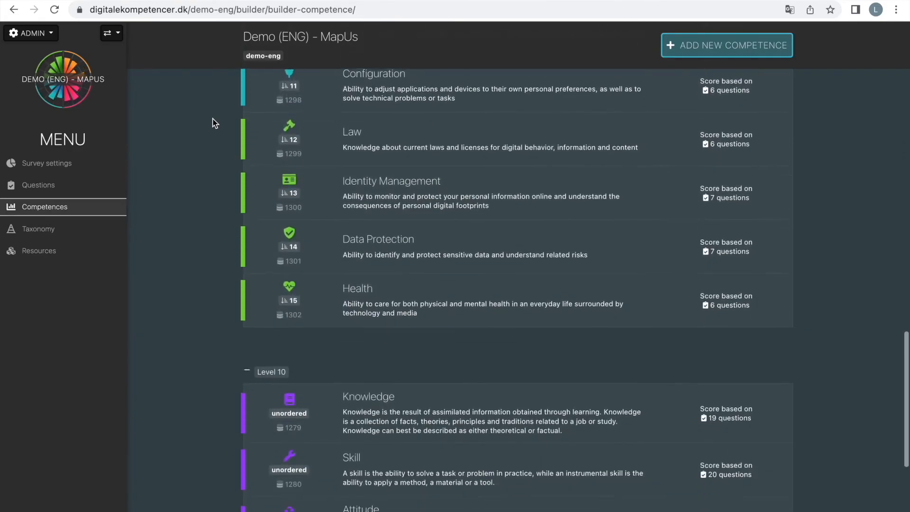
scroll(187, 234, "up", 13)
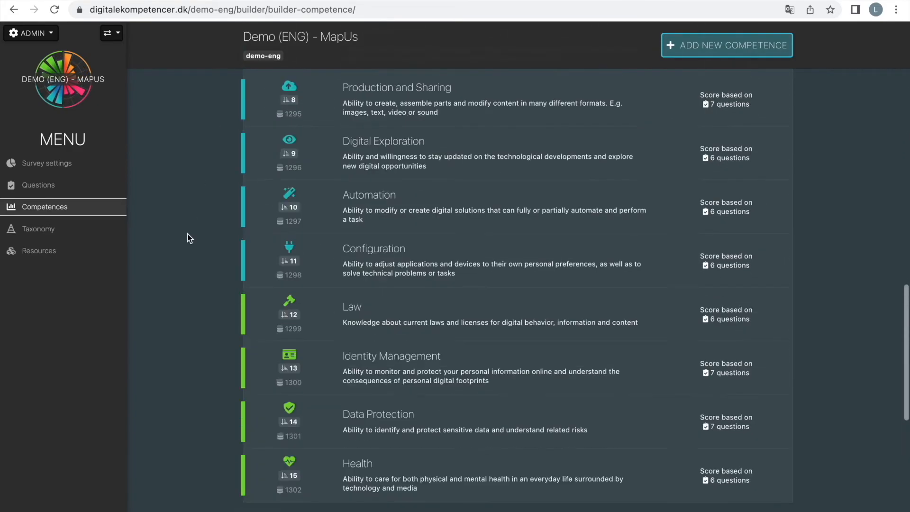
scroll(187, 234, "up", 5)
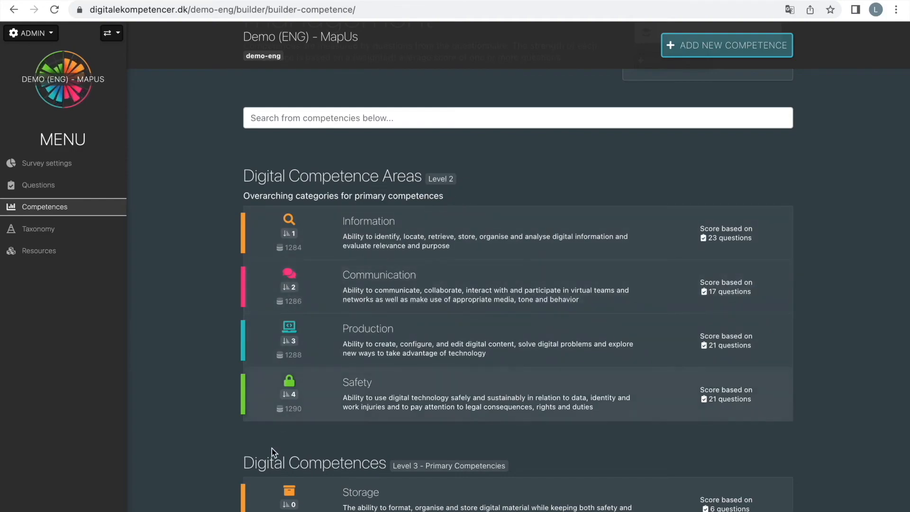
scroll(300, 462, "down", 3)
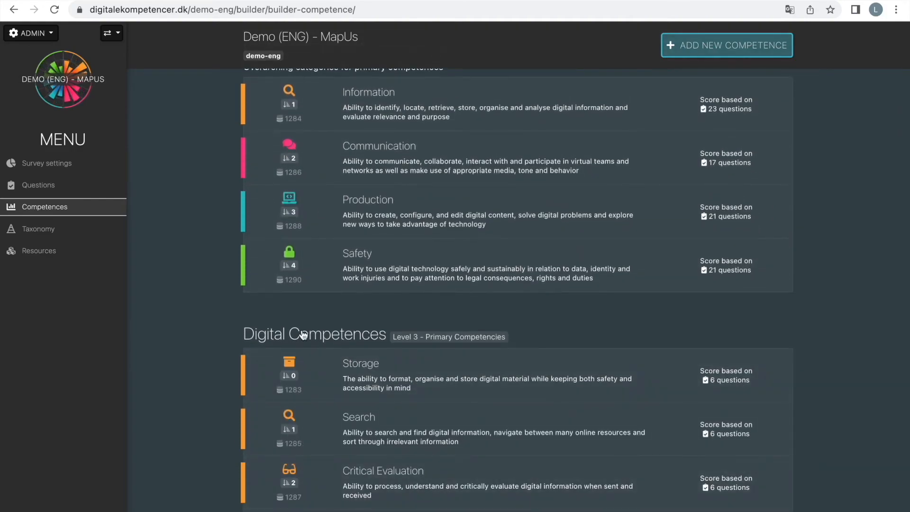
scroll(380, 479, "down", 3)
scroll(380, 479, "down", 12)
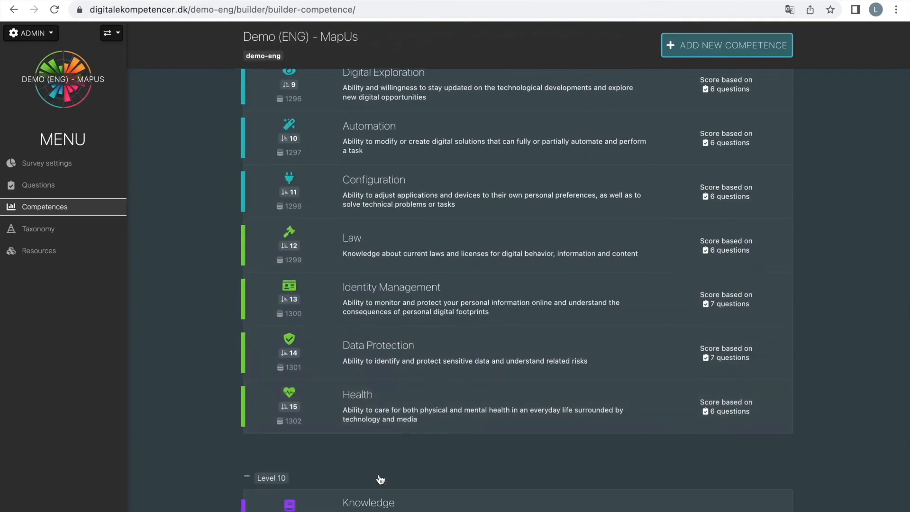
scroll(380, 478, "up", 12)
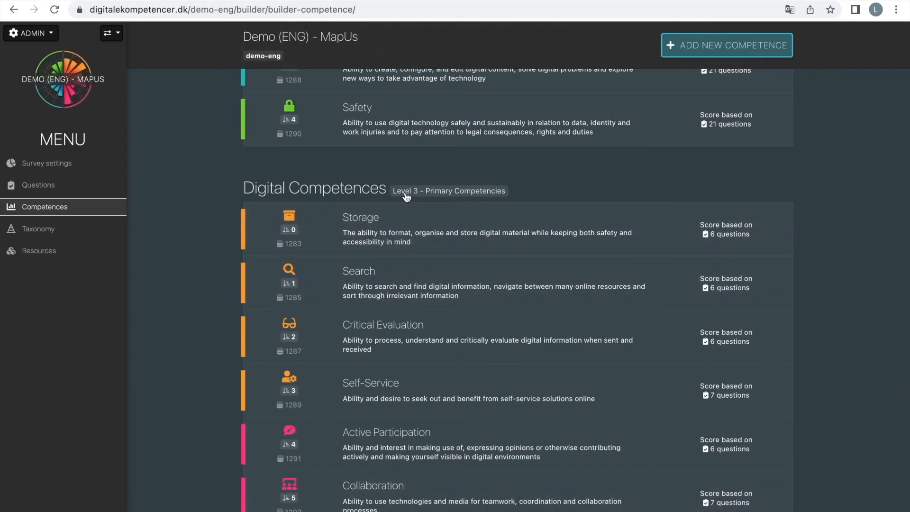
scroll(406, 197, "up", 3)
scroll(406, 197, "up", 6)
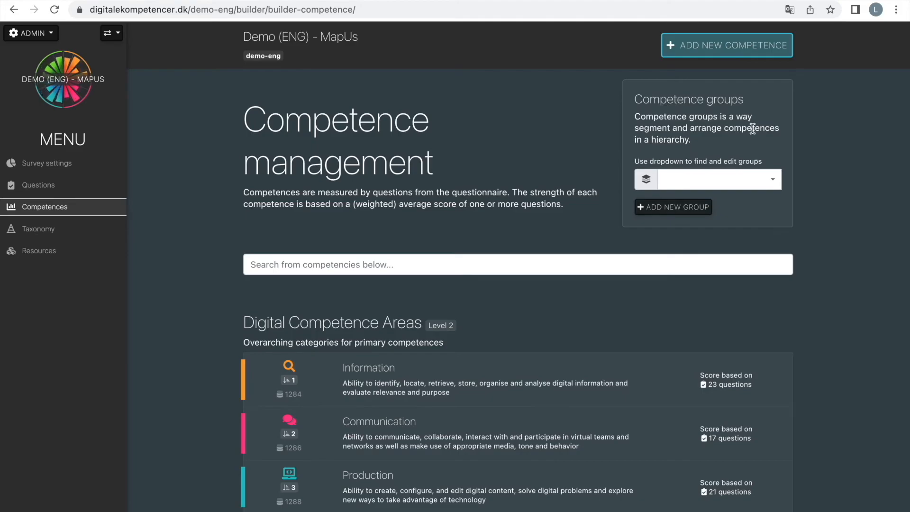
- View the list of existing competence groups and inspect the settings of the Digital Competence Areas group
left_click(774, 180)
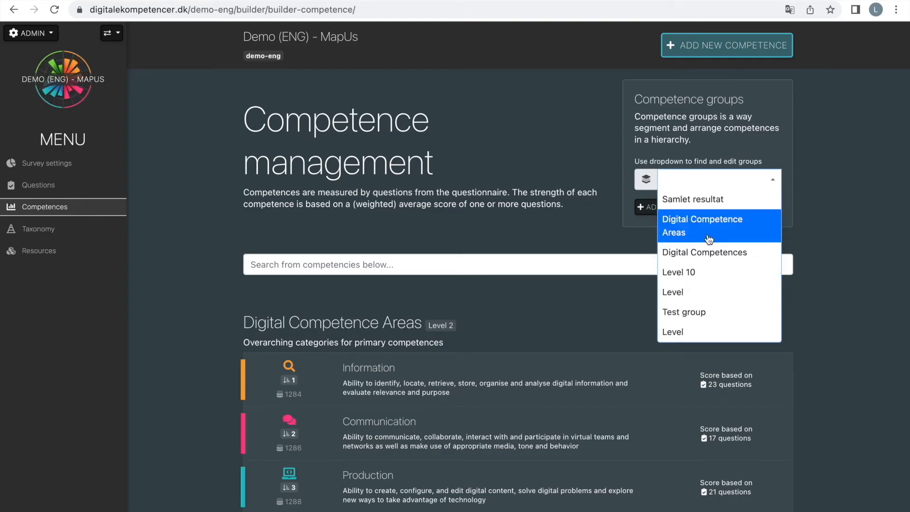
left_click(613, 235)
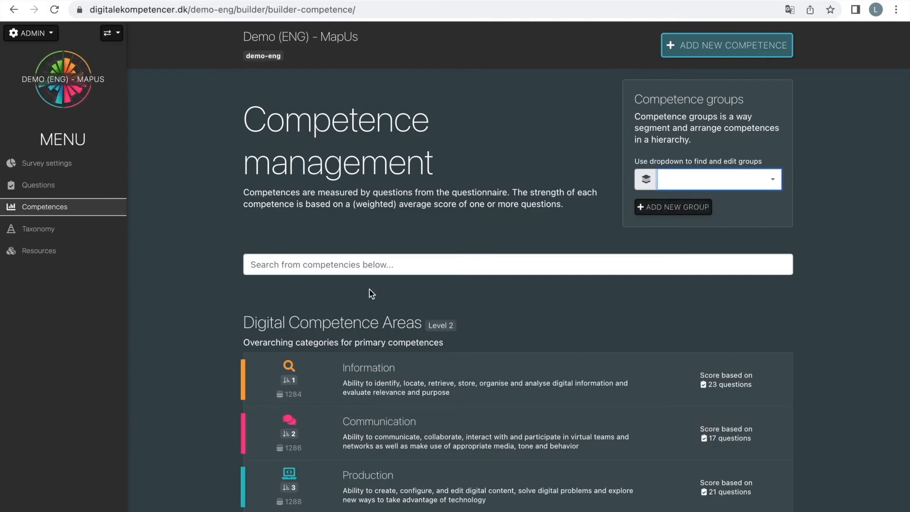
left_click(339, 328)
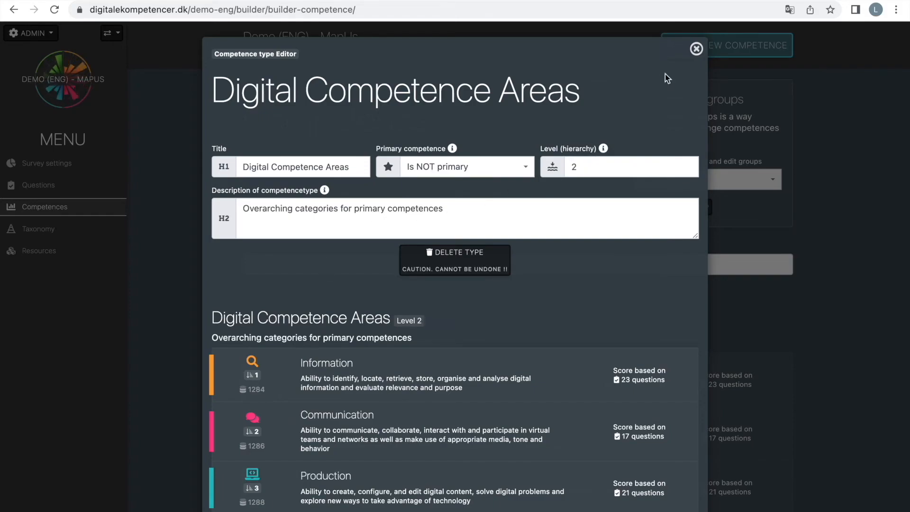
left_click(696, 49)
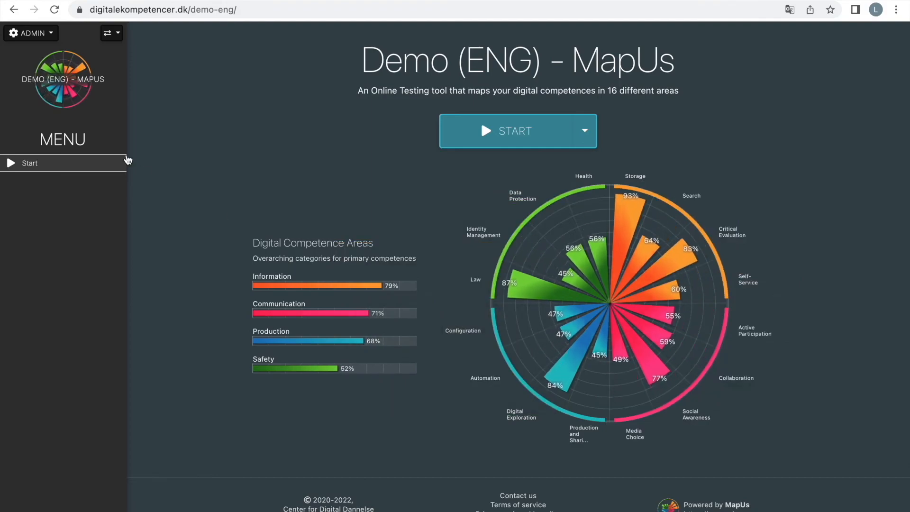
- Open survey management from the survey's front page and go to its competences page
left_click(32, 33)
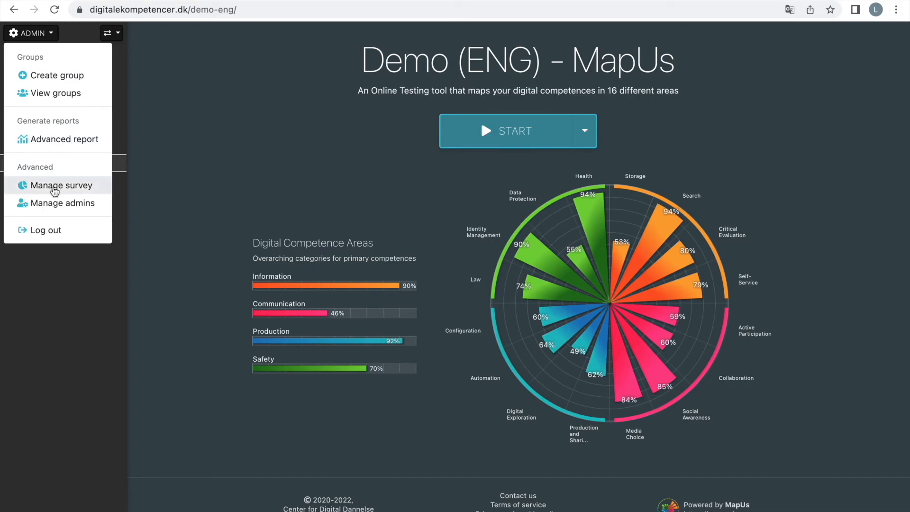
left_click(55, 188)
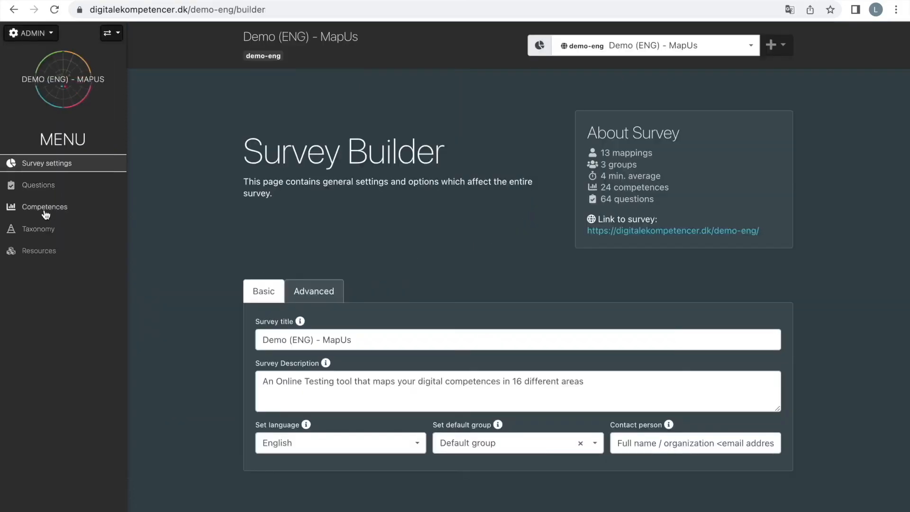
left_click(45, 208)
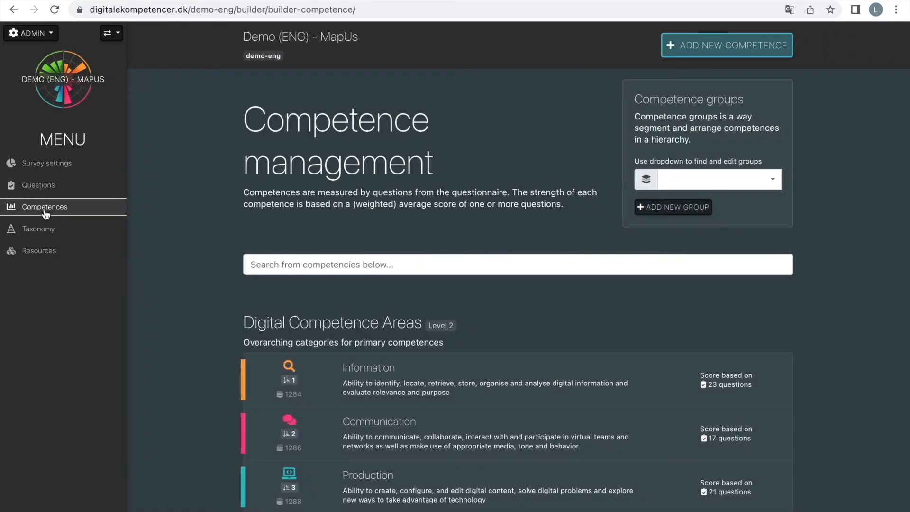
- Compare the Level 2 Digital Competence Areas with the Level 3 primary Digital Competences and their order
scroll(188, 270, "down", 3)
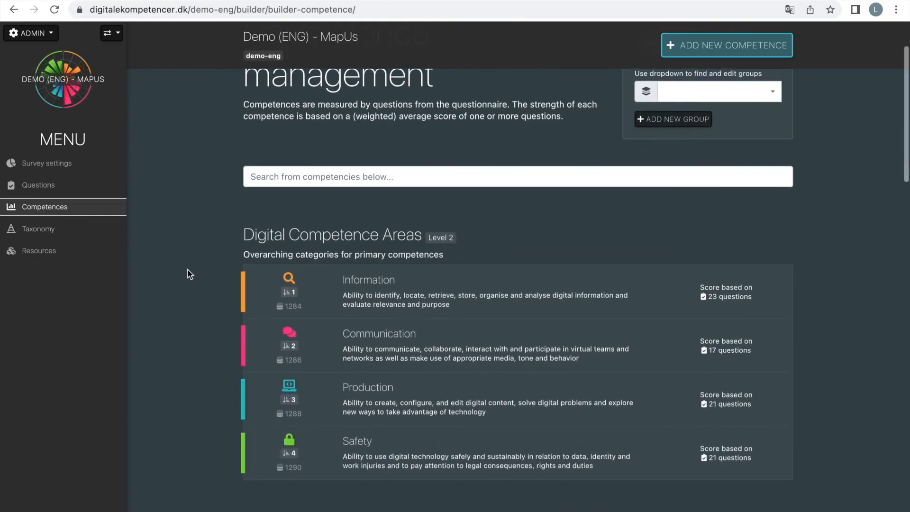
scroll(187, 270, "down", 2)
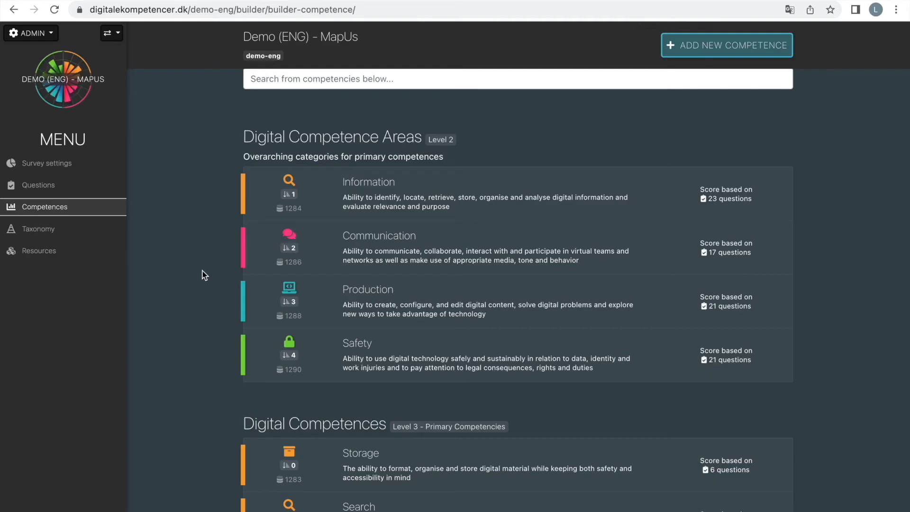
scroll(286, 313, "down", 3)
scroll(286, 317, "down", 7)
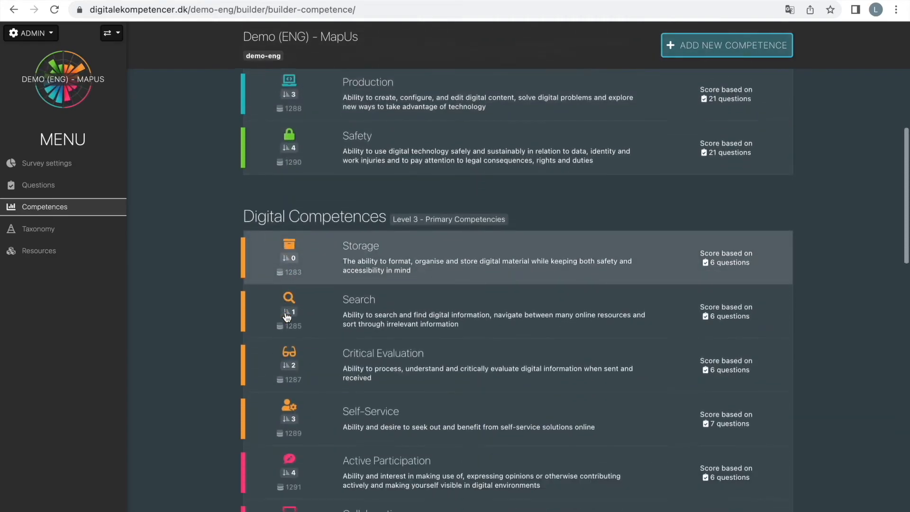
scroll(286, 316, "down", 7)
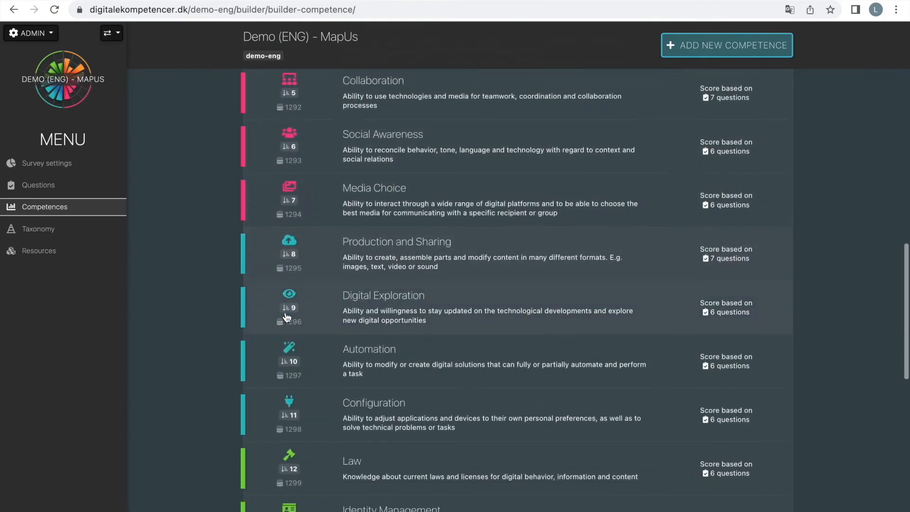
scroll(287, 317, "up", 8)
scroll(287, 316, "up", 4)
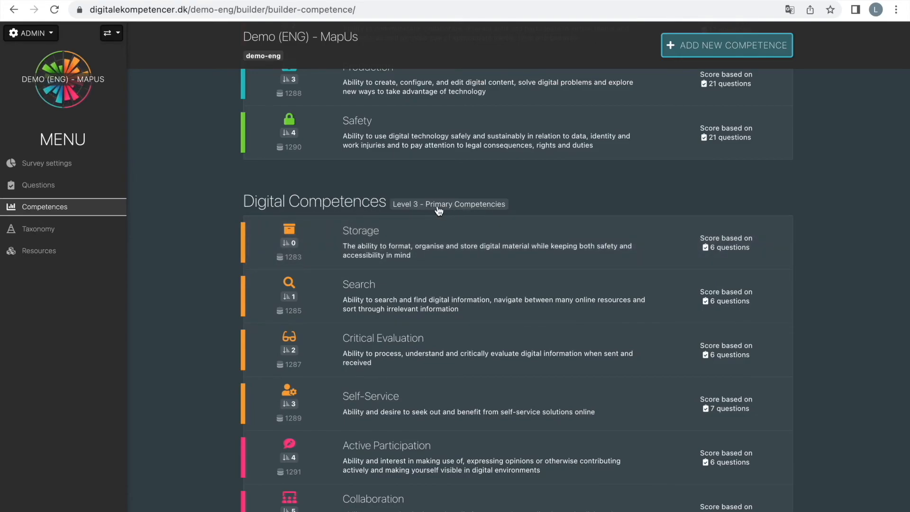
scroll(377, 347, "down", 3)
scroll(377, 346, "down", 5)
scroll(377, 346, "up", 7)
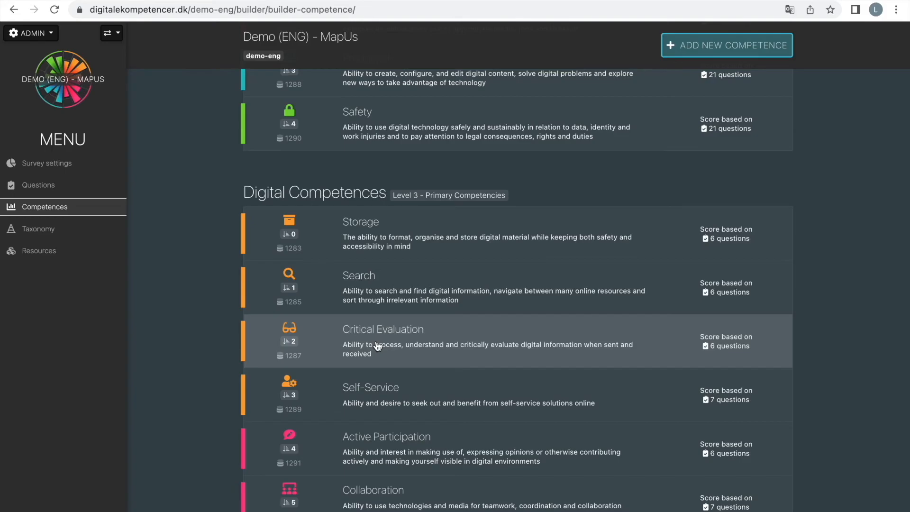
scroll(378, 346, "up", 3)
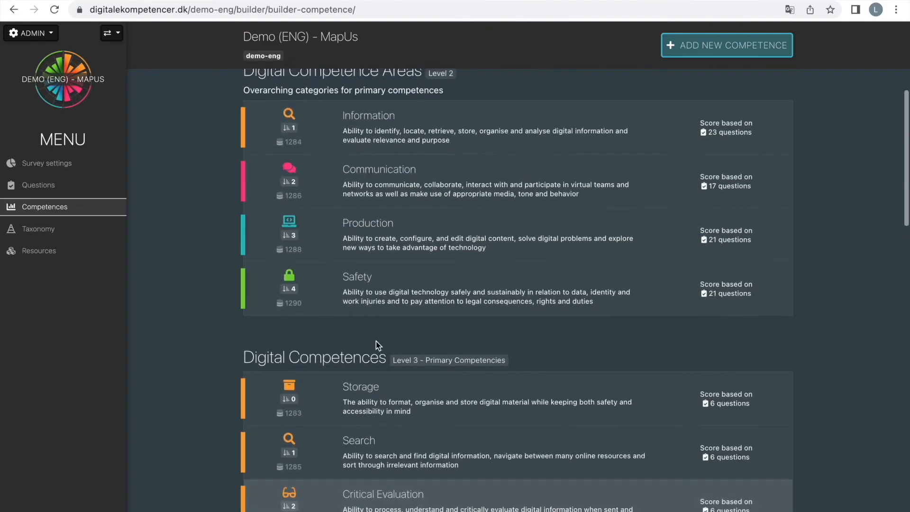
scroll(376, 341, "up", 1)
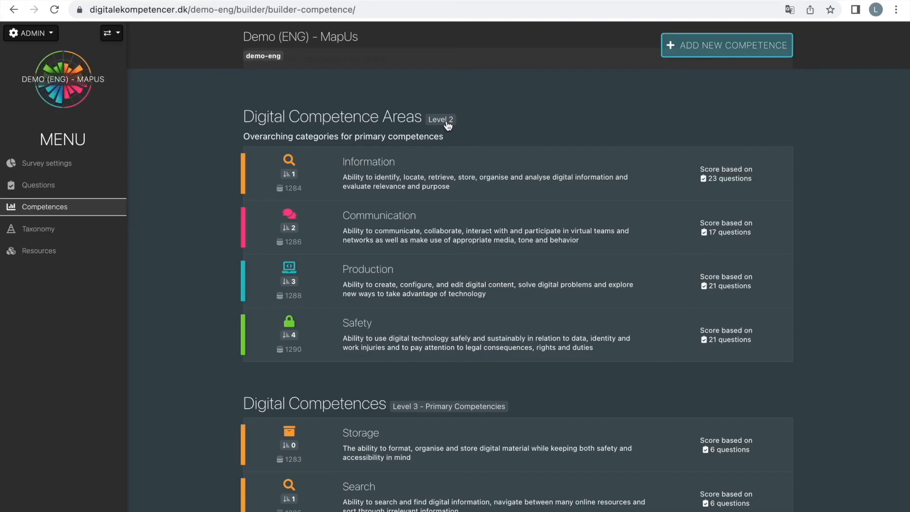
- Add a new competence group titled "Test Group"
scroll(550, 126, "up", 4)
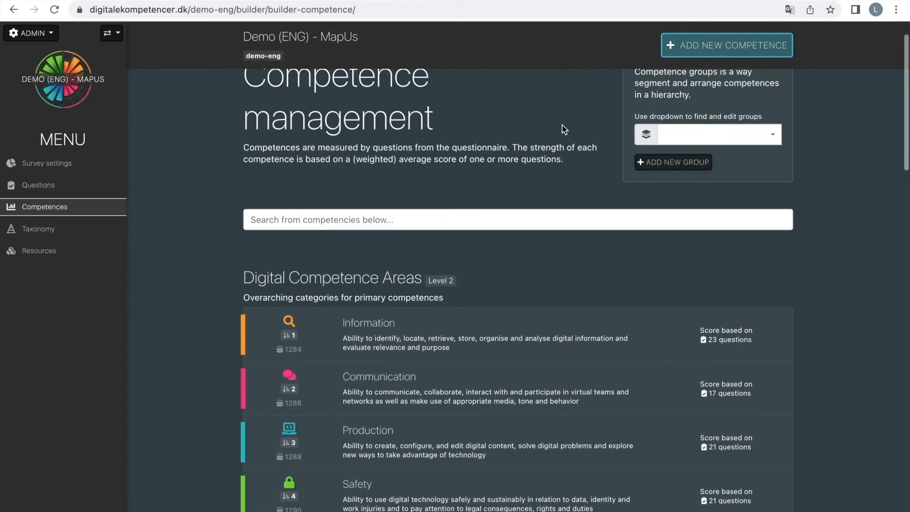
scroll(651, 185, "up", 1)
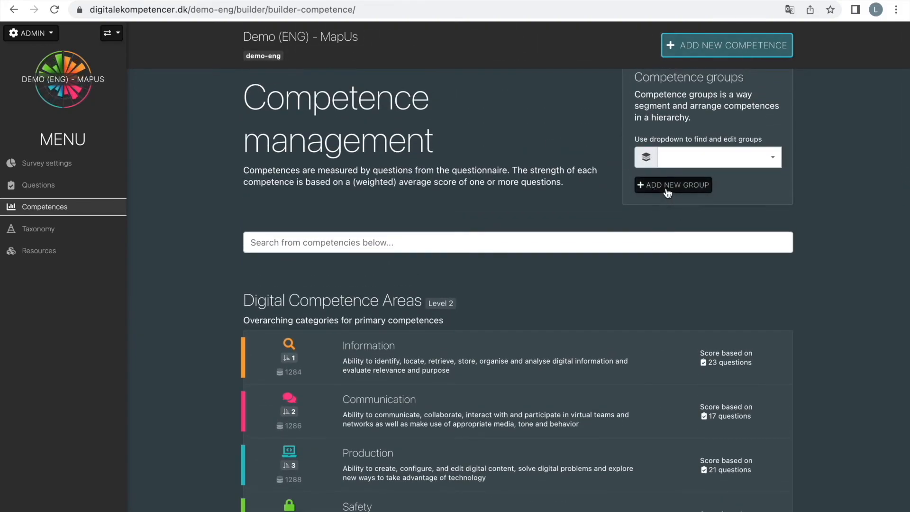
left_click(667, 188)
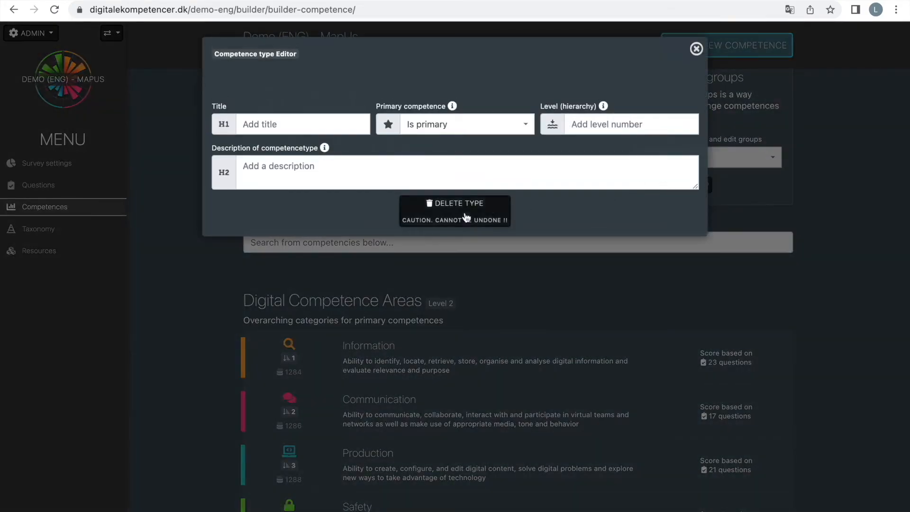
left_click(295, 126)
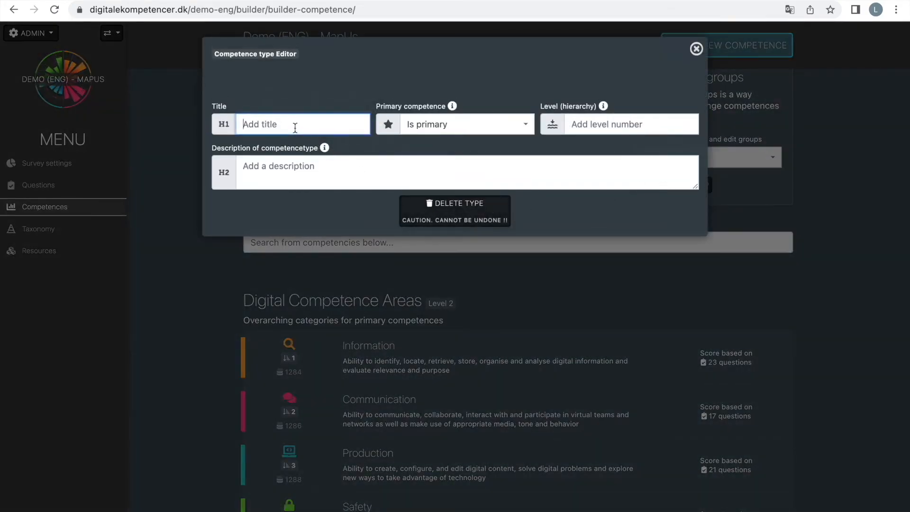
type("Test G")
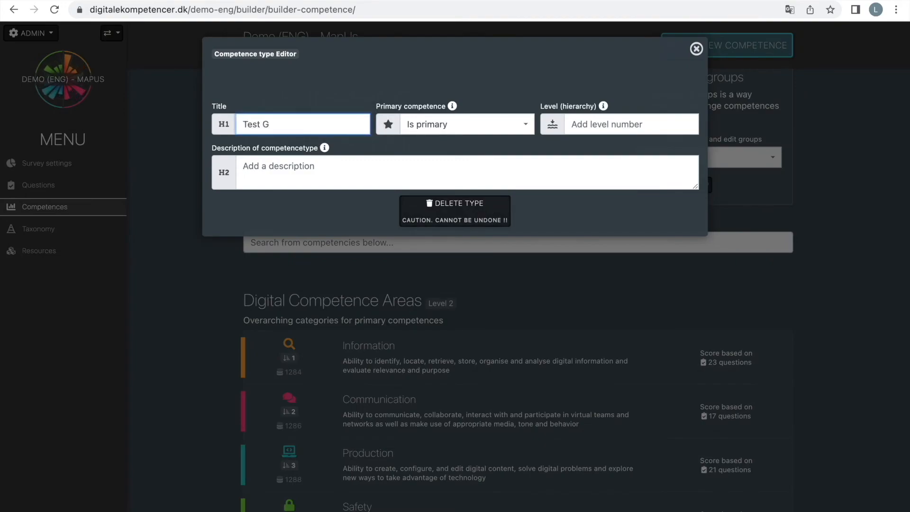
type("roup")
- Set Test Group to "Is NOT primary" at hierarchy level 1 and close its editor
left_click(522, 129)
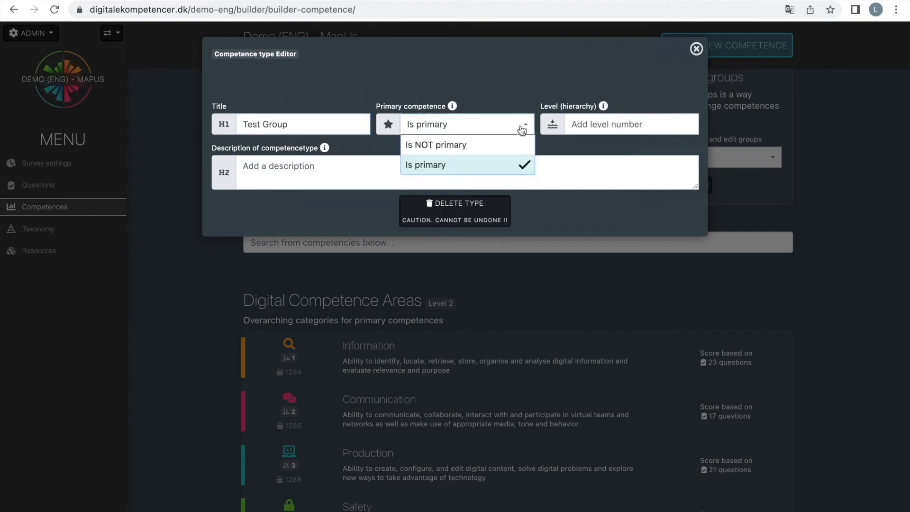
left_click(493, 146)
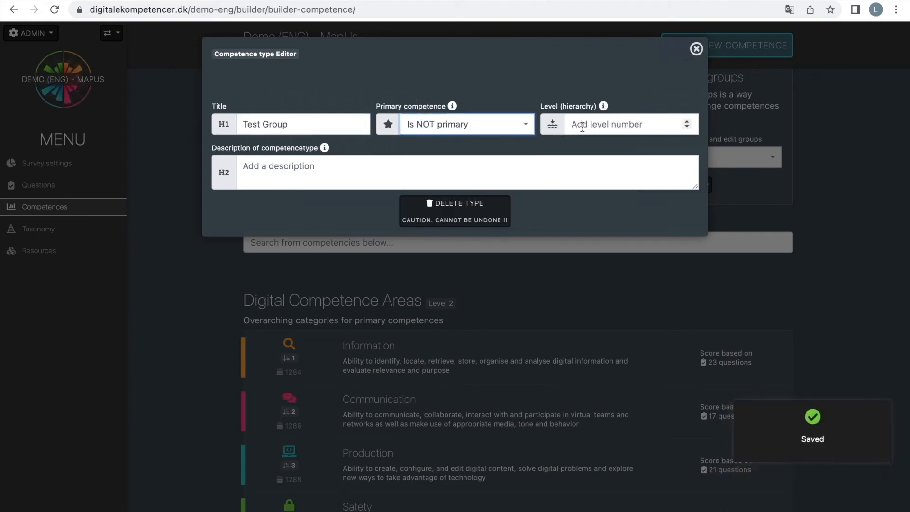
left_click(610, 123)
type("1")
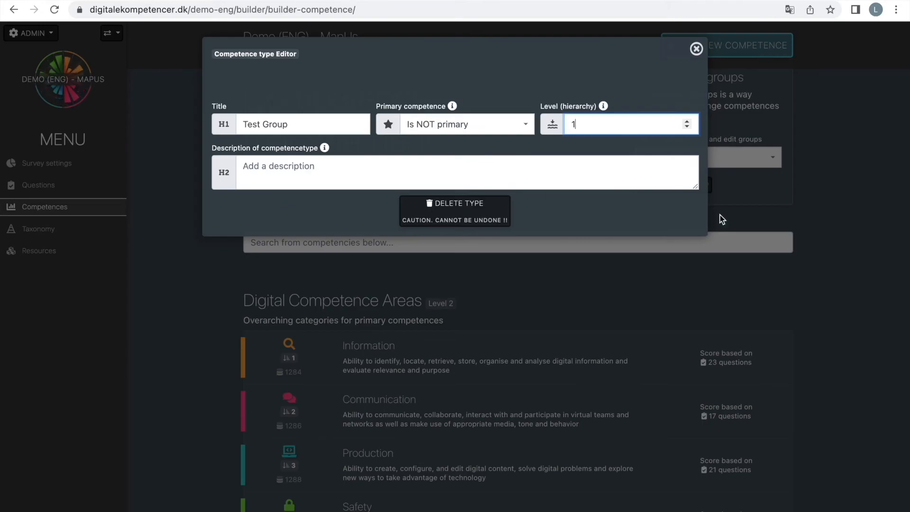
left_click(829, 229)
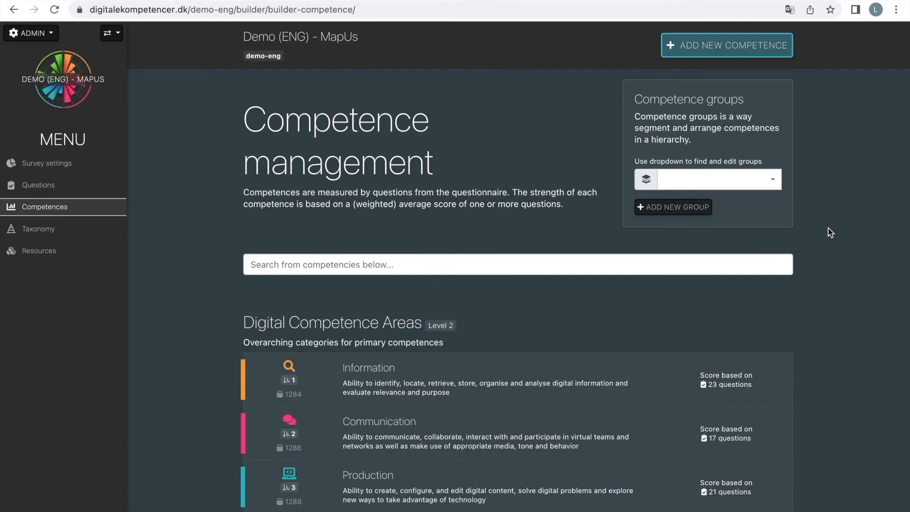
- Look through the competence list and the existing competence groups to find Test Group
scroll(829, 223, "down", 15)
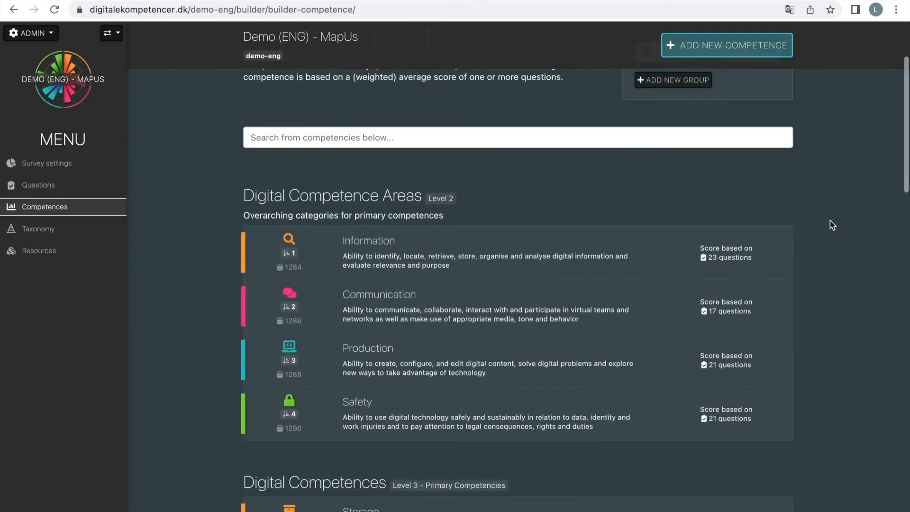
scroll(830, 224, "up", 15)
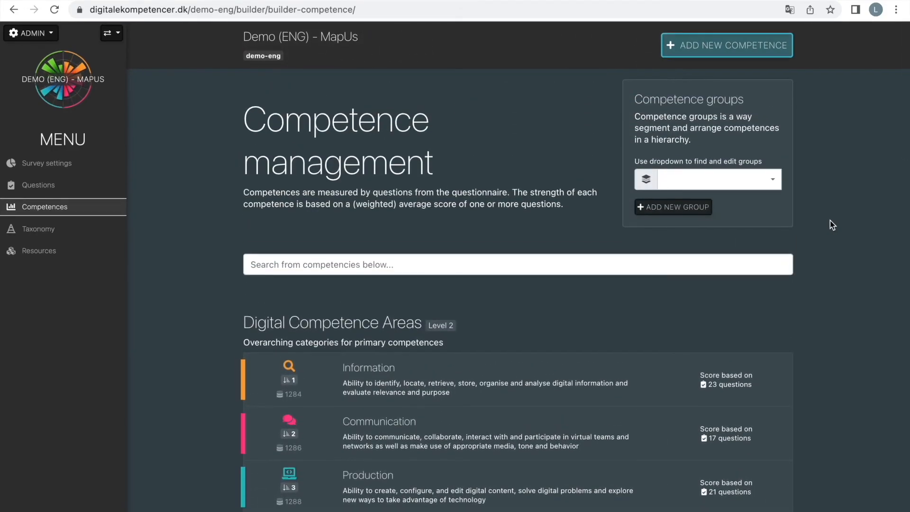
left_click(774, 186)
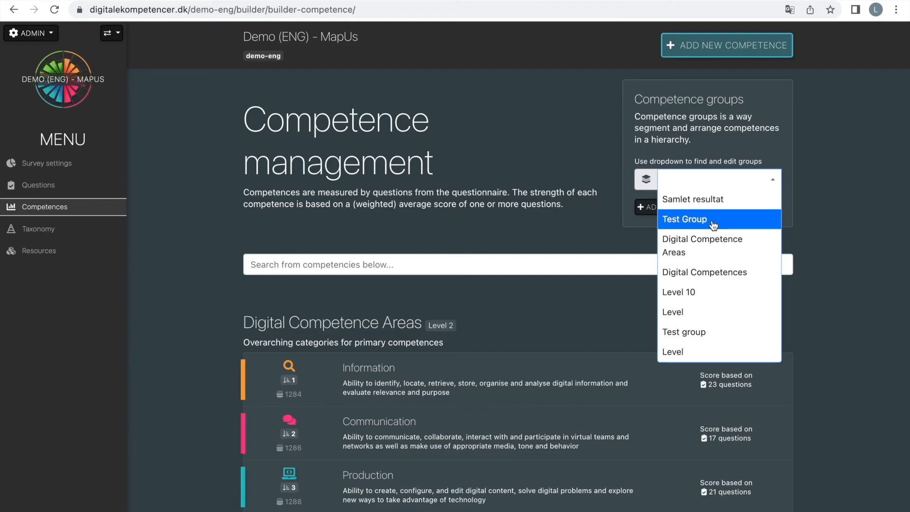
left_click(850, 271)
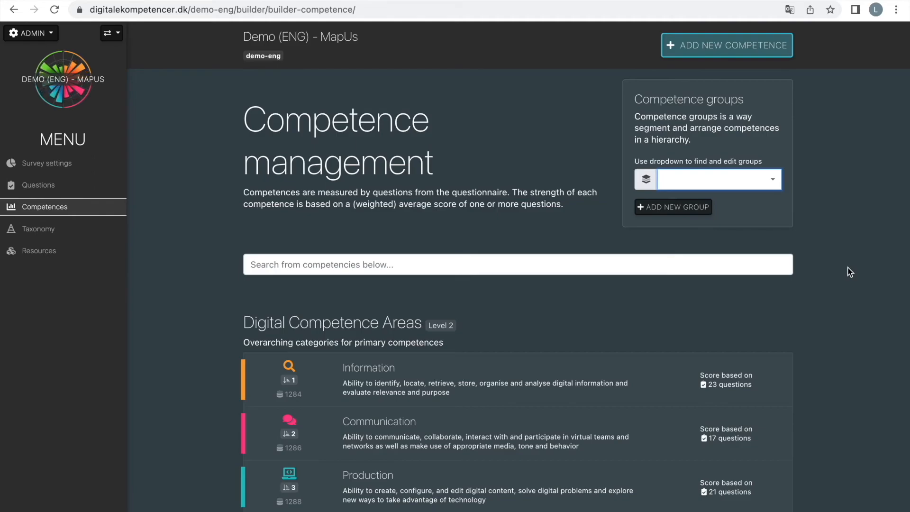
- Clone the Search competence from the Digital Competences group
scroll(850, 272, "down", 10)
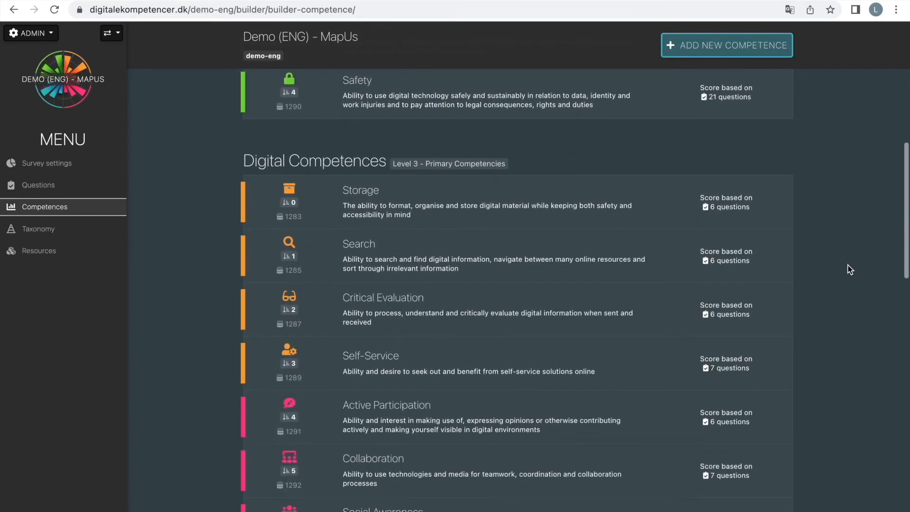
left_click(481, 252)
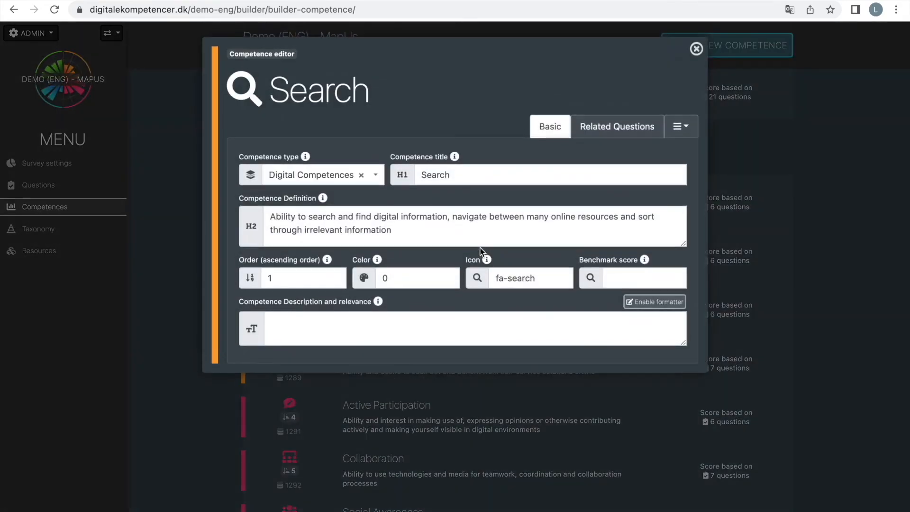
left_click(680, 129)
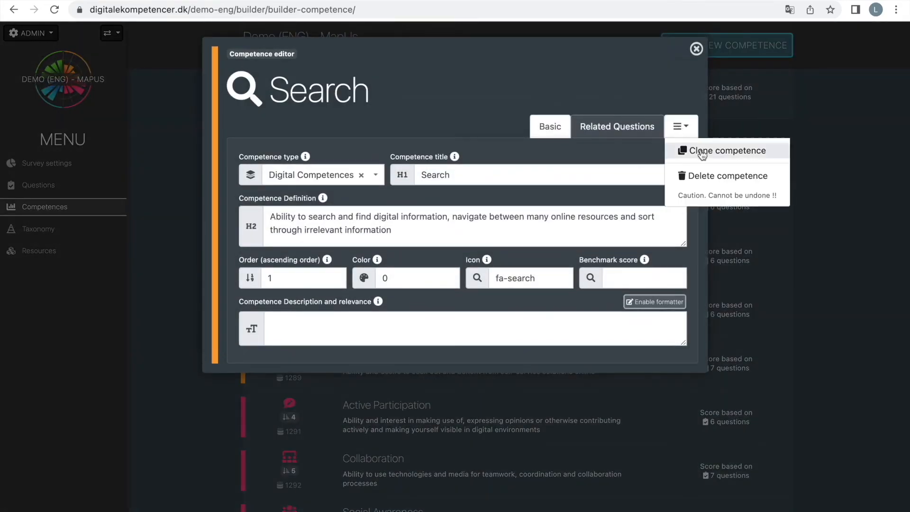
left_click(703, 154)
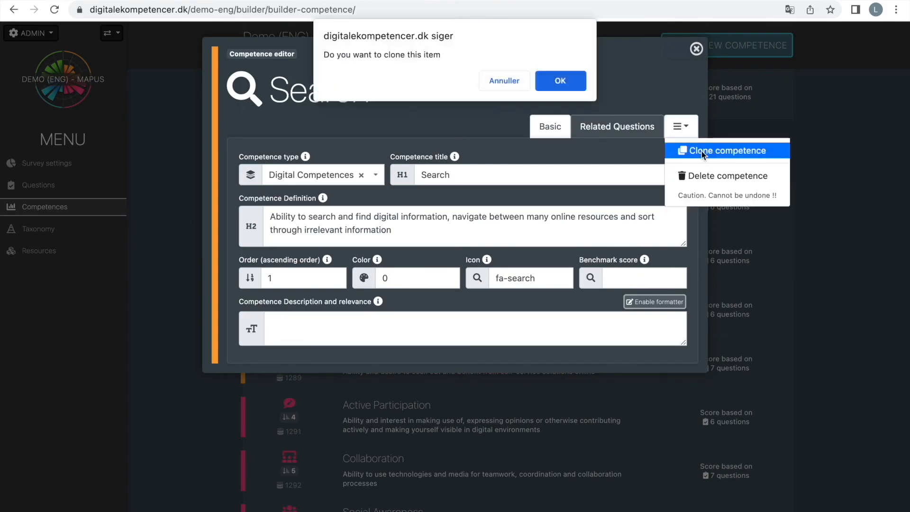
left_click(578, 84)
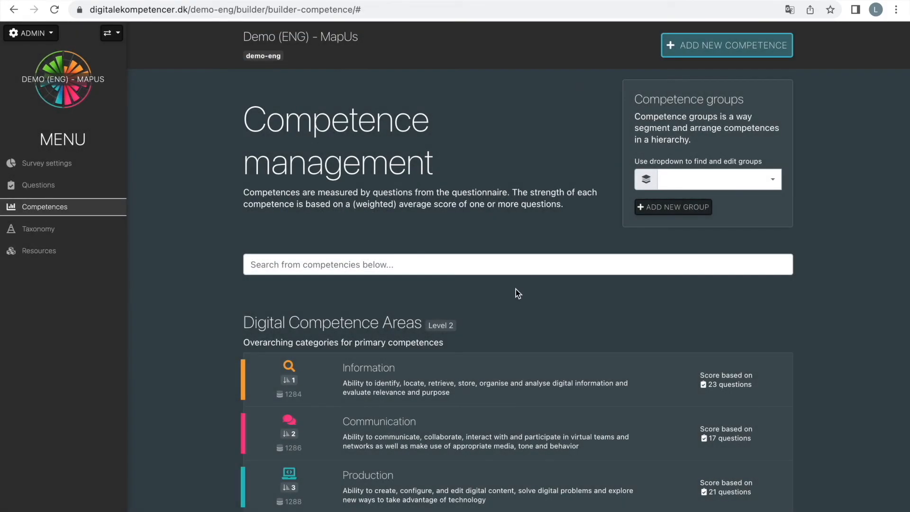
- Open the cloned Search competence and change its title to "Test competence"
scroll(525, 471, "down", 7)
scroll(525, 471, "down", 2)
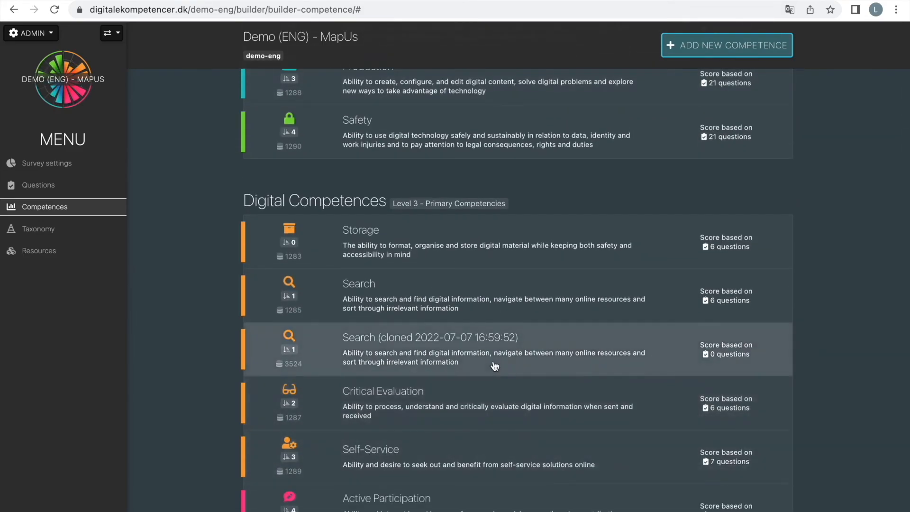
left_click(493, 365)
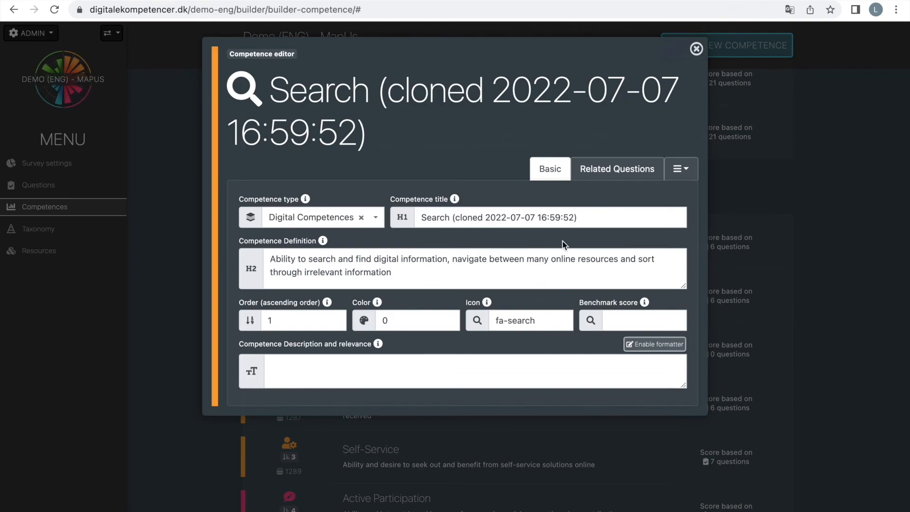
left_click(581, 220)
key("BackSpace")
key("BackSpace")
key("BackSpace")
key("BackSpace")
key("BackSpace")
key("BackSpace")
key("BackSpace")
key("BackSpace")
key("BackSpace")
key("BackSpace")
key("BackSpace")
key("BackSpace")
key("BackSpace")
key("BackSpace")
key("BackSpace")
key("BackSpace")
key("BackSpace")
key("BackSpace")
key("BackSpace")
key("BackSpace")
key("BackSpace")
key("BackSpace")
key("BackSpace")
key("BackSpace")
key("BackSpace")
key("BackSpace")
key("BackSpace")
key("BackSpace")
key("BackSpace")
key("BackSpace")
key("BackSpace")
key("BackSpace")
key("BackSpace")
key("BackSpace")
key("BackSpace")
type("Test competence")
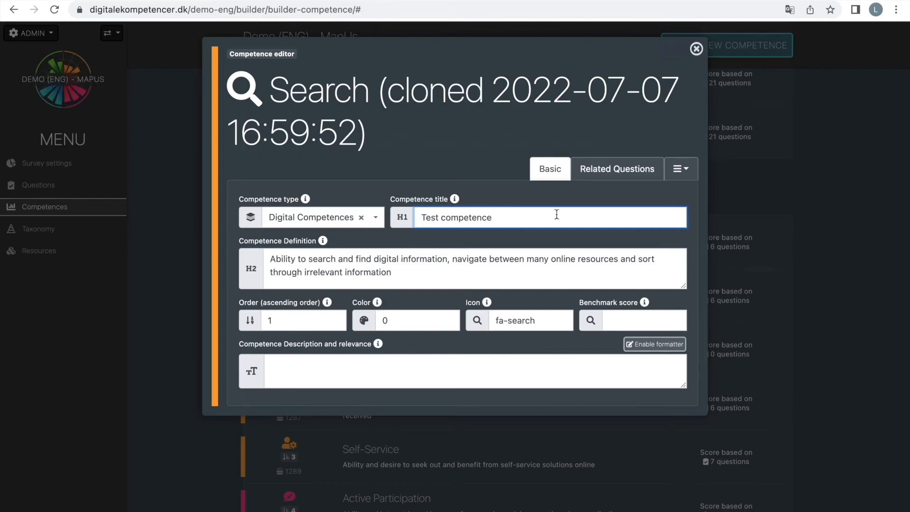
- Set the cloned competence's type to Test Group, replace its definition with "Test test" and close the editor
left_click(376, 223)
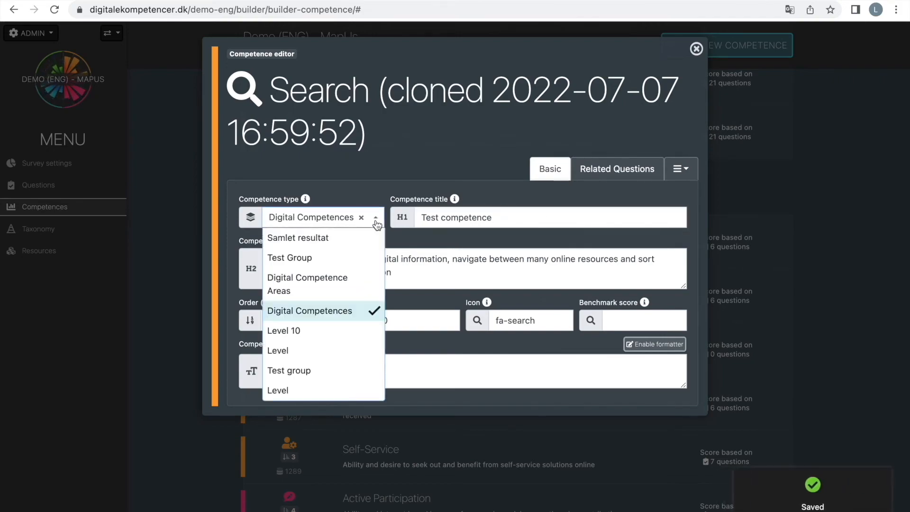
left_click(329, 262)
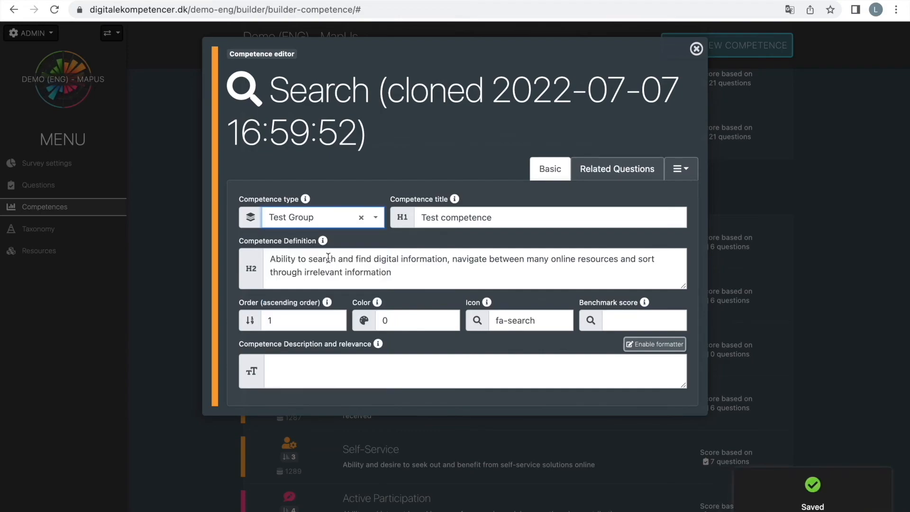
left_click(401, 274)
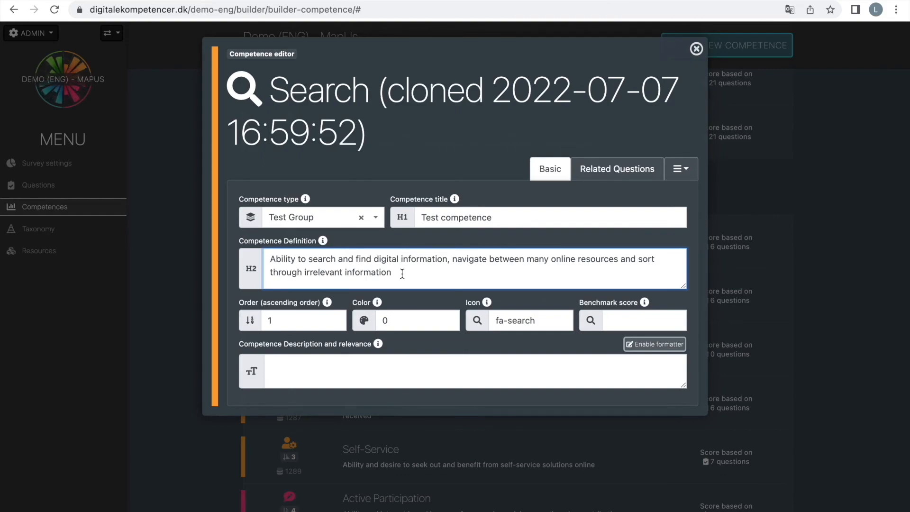
left_click_drag(402, 274, 269, 259)
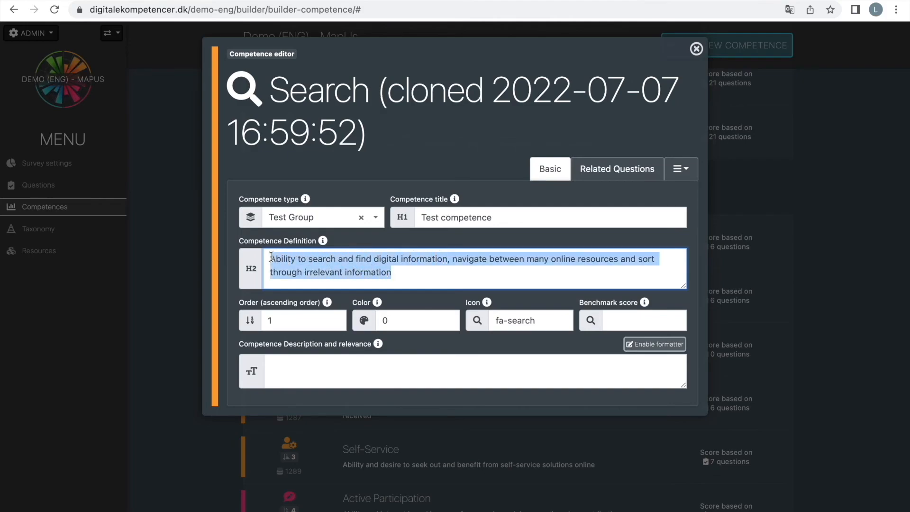
key("BackSpace")
type("Test")
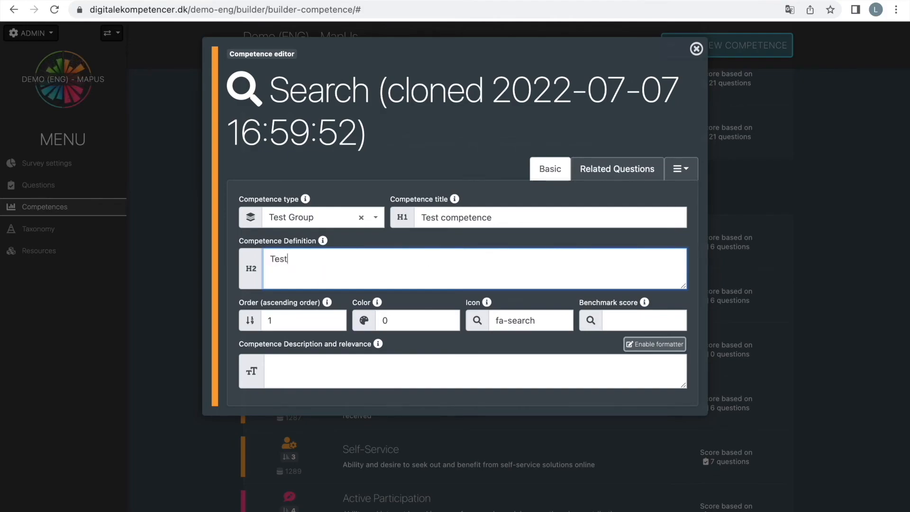
type(" test")
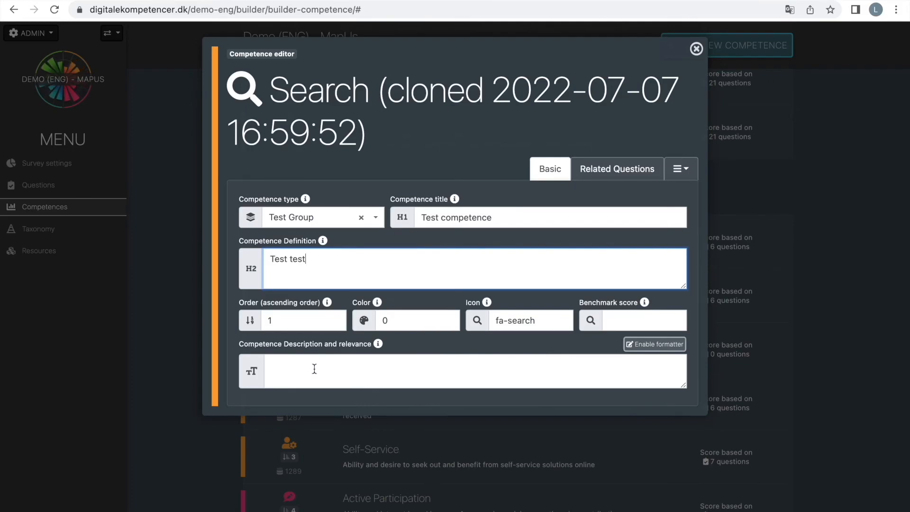
left_click(847, 217)
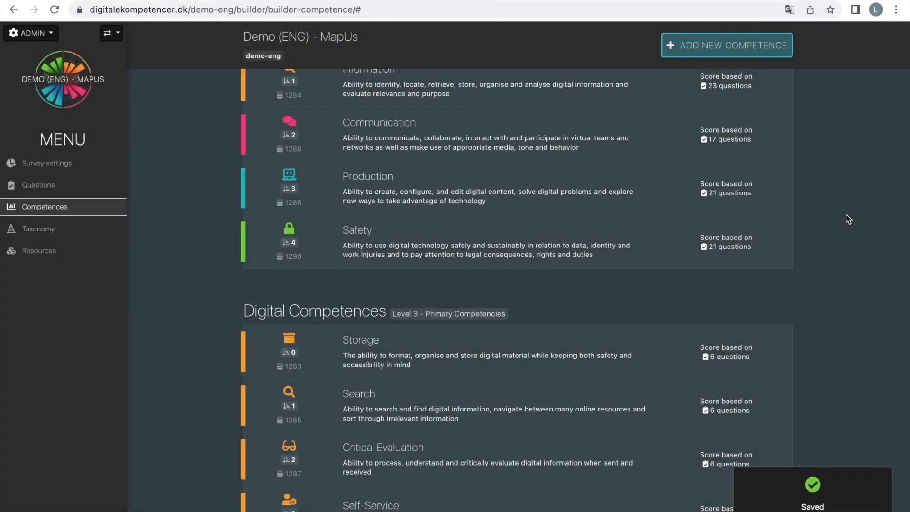
- Check how Test competence is placed under Test Group and review the fields in its editor, including Benchmark score
scroll(846, 214, "up", 5)
scroll(846, 214, "up", 2)
scroll(846, 214, "down", 1)
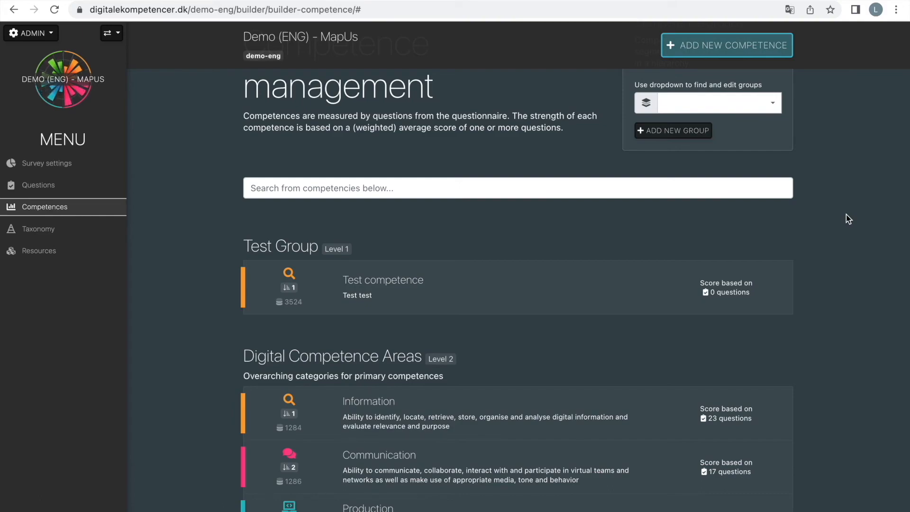
left_click(73, 91)
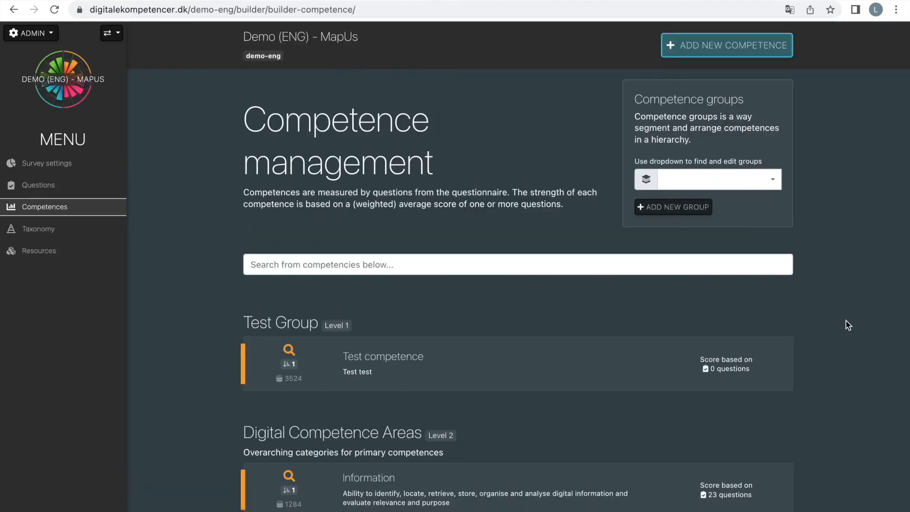
left_click(491, 359)
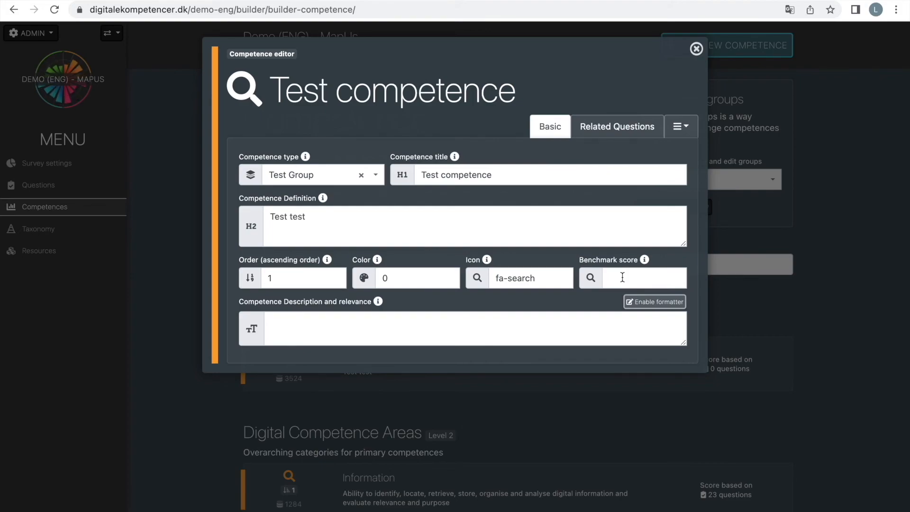
left_click(842, 304)
- Set the benchmark score of the Search competence under Digital Competences to 50 and close its editor
scroll(842, 305, "down", 2)
scroll(842, 304, "down", 5)
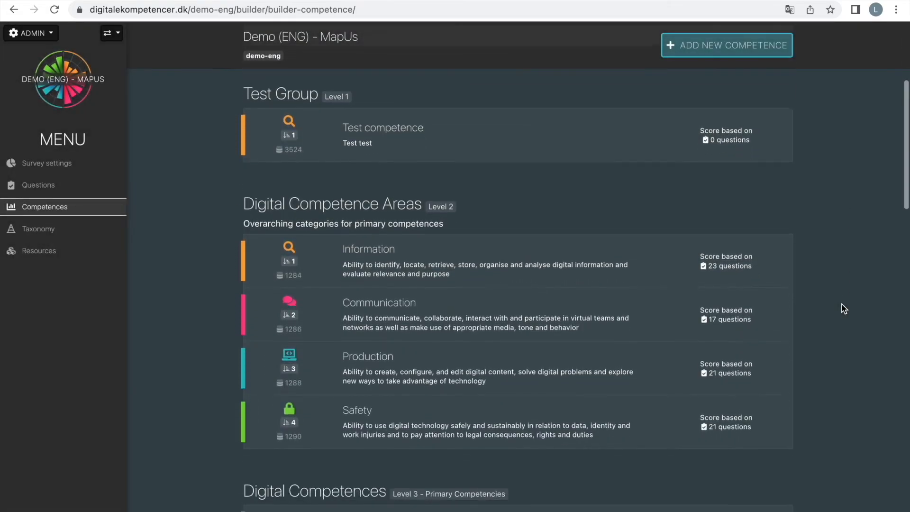
scroll(843, 299, "up", 2)
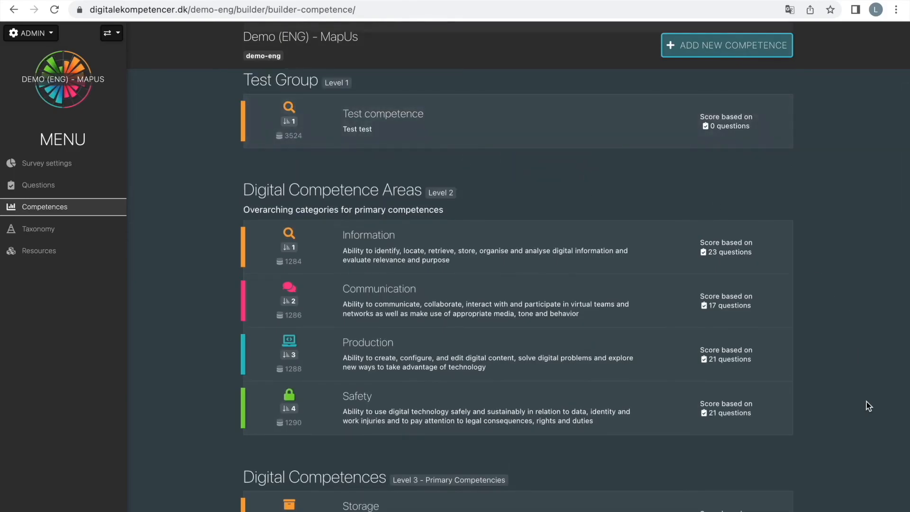
scroll(866, 402, "down", 7)
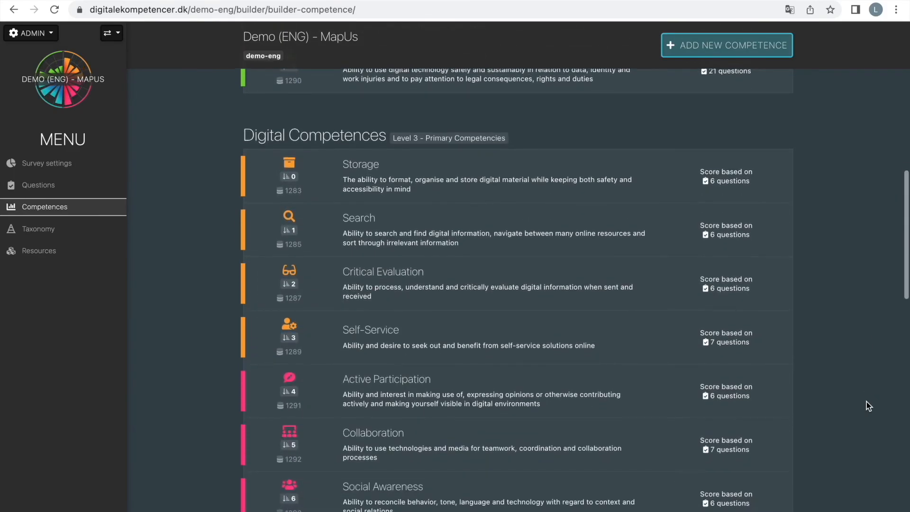
left_click(481, 234)
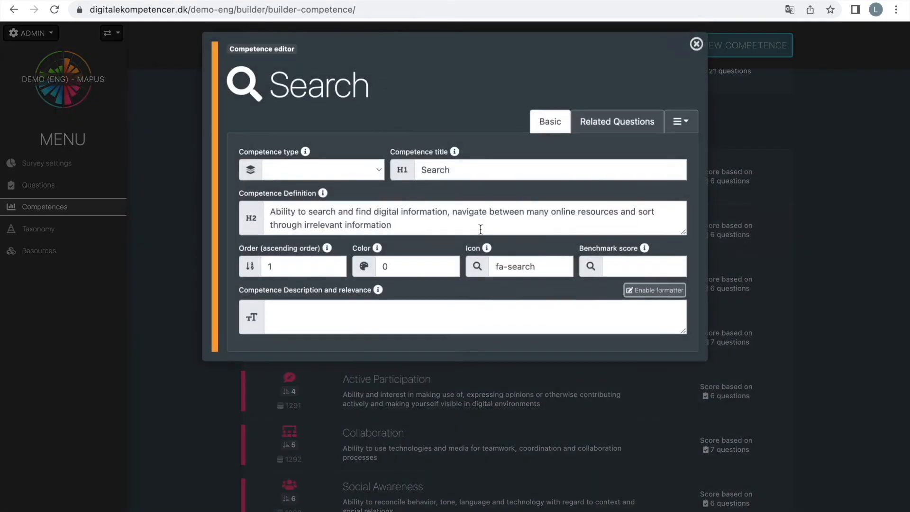
left_click(625, 277)
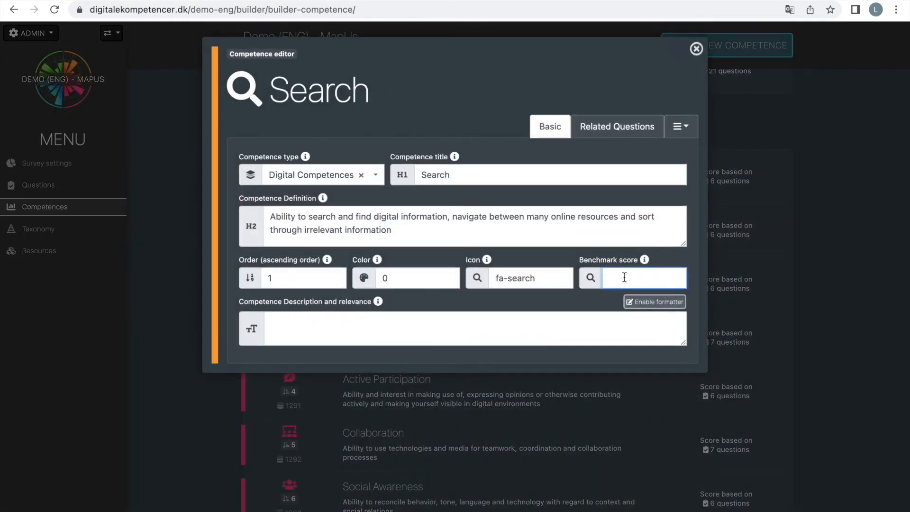
type("50")
left_click(832, 254)
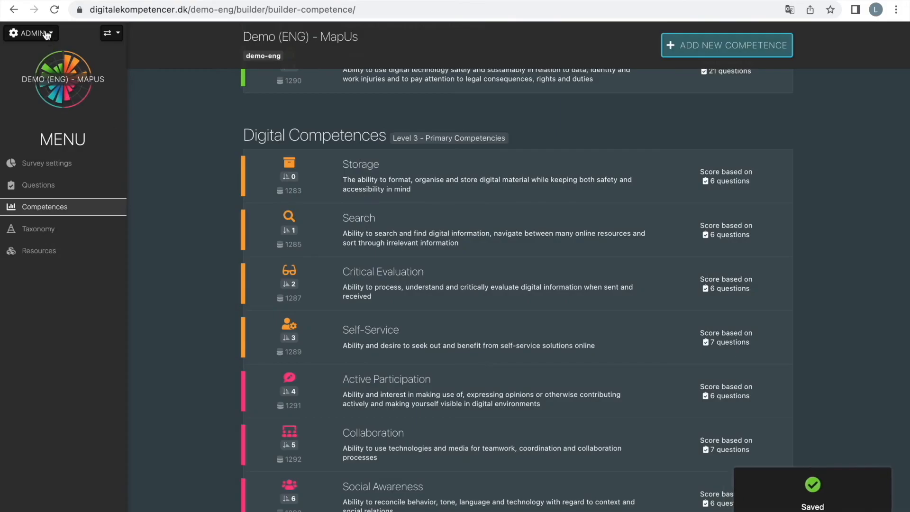
- Go to the survey's advanced report page and add Analyzer to the included advanced analyses
left_click(46, 33)
left_click(55, 141)
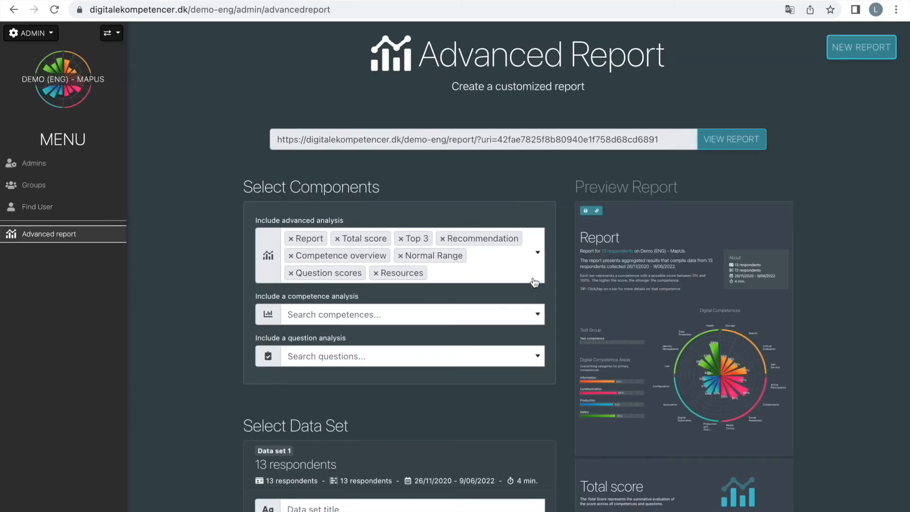
left_click(537, 259)
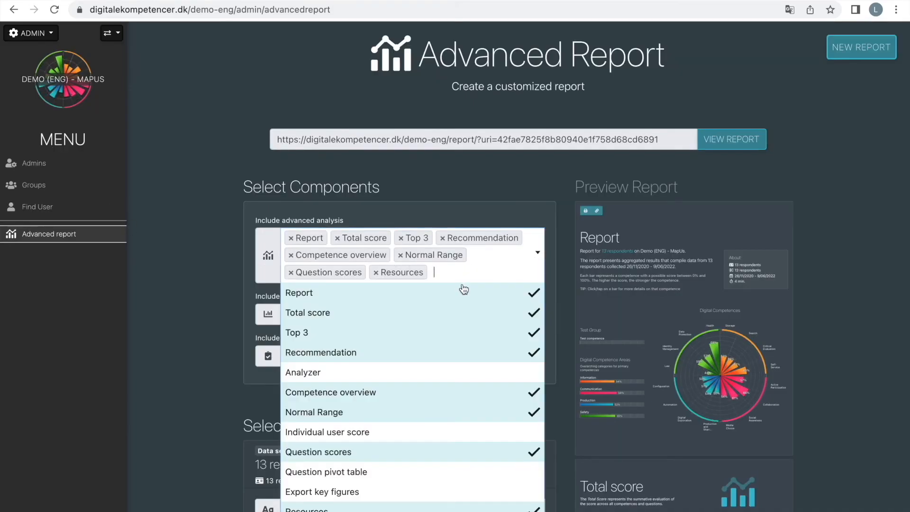
left_click(380, 372)
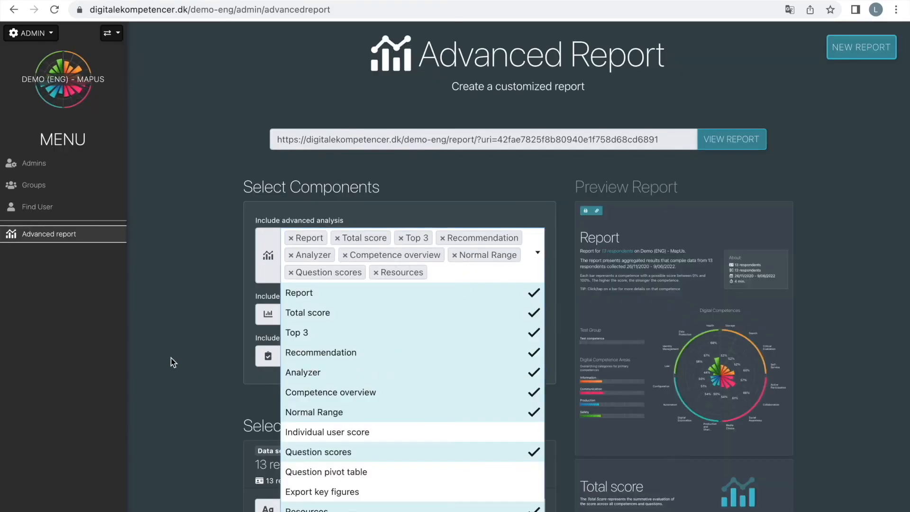
key("Escape")
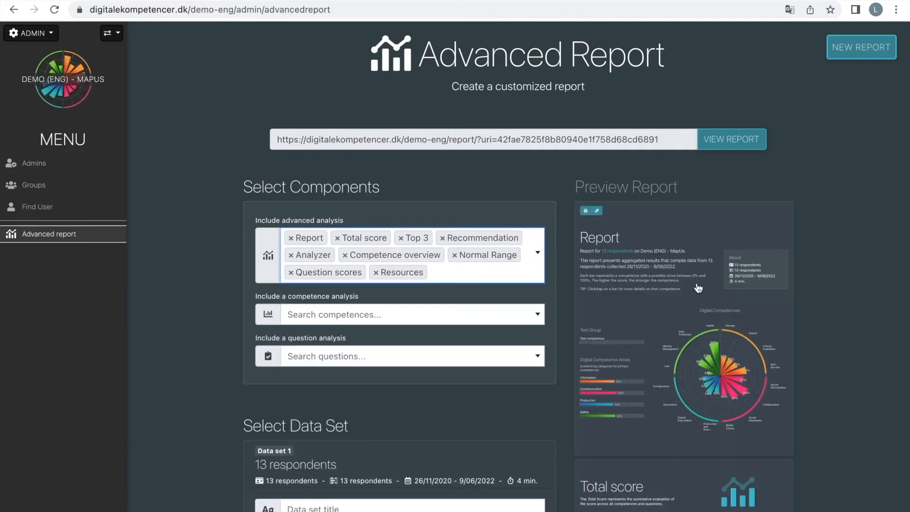
- Open the customized report's Analyzer and examine the Search competence's score against its benchmark
left_click(696, 282)
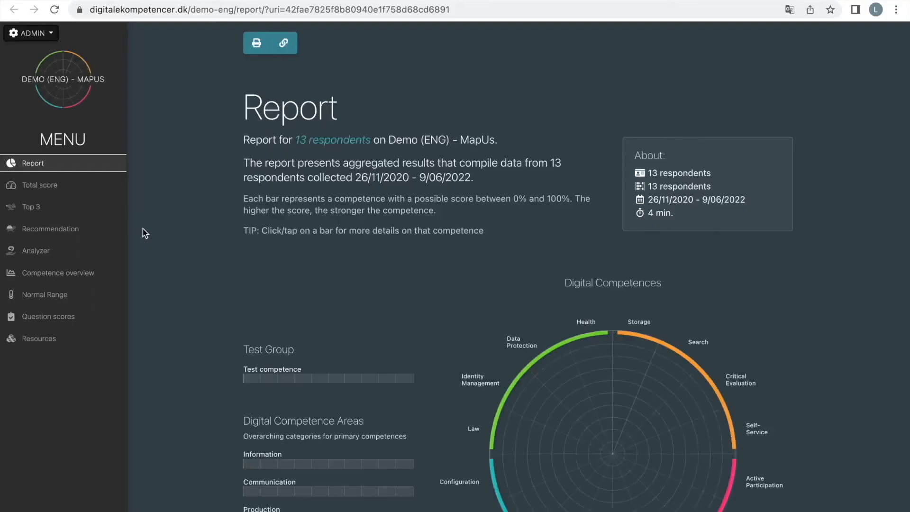
left_click(46, 254)
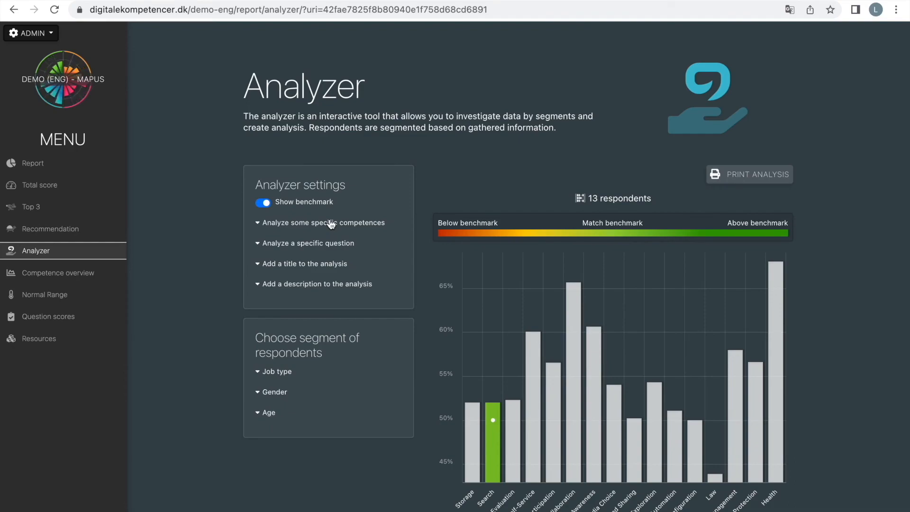
mouse_move(494, 452)
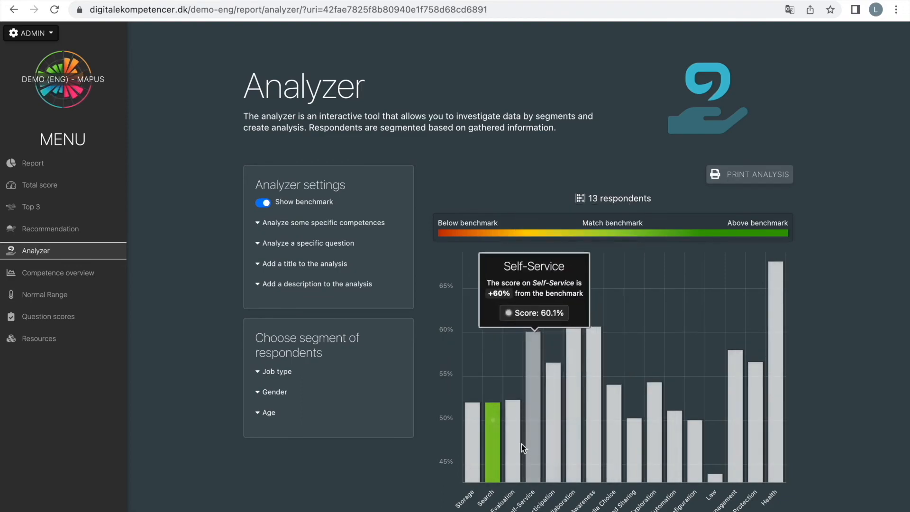
- Leave the report's Analyzer and go to the survey builder's competence management page
left_click(489, 444)
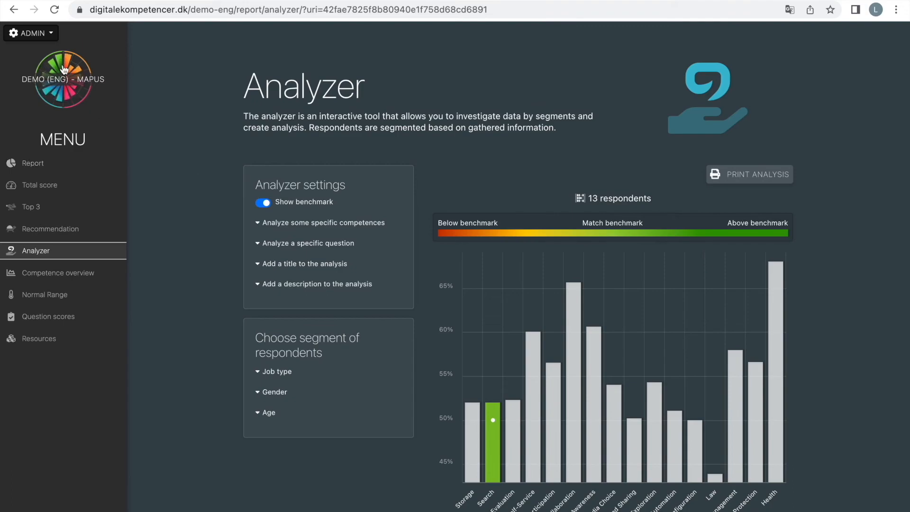
left_click(31, 31)
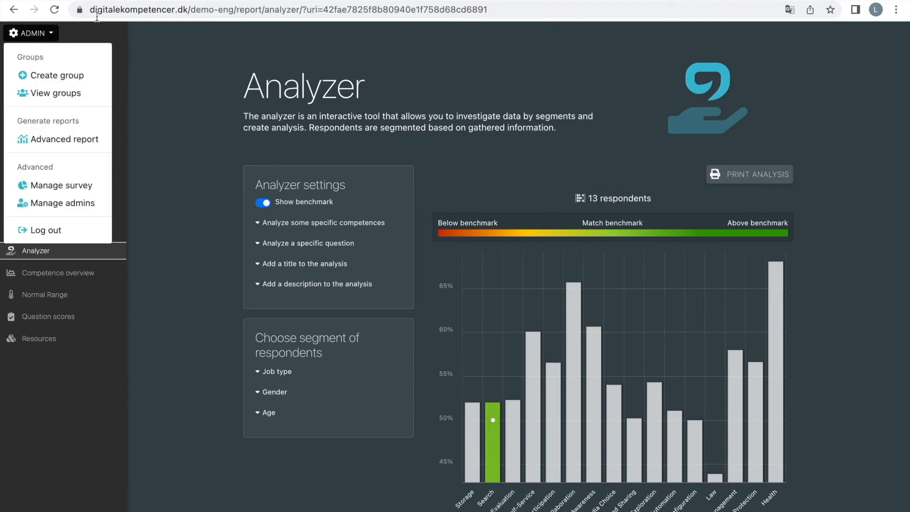
left_click(76, 1)
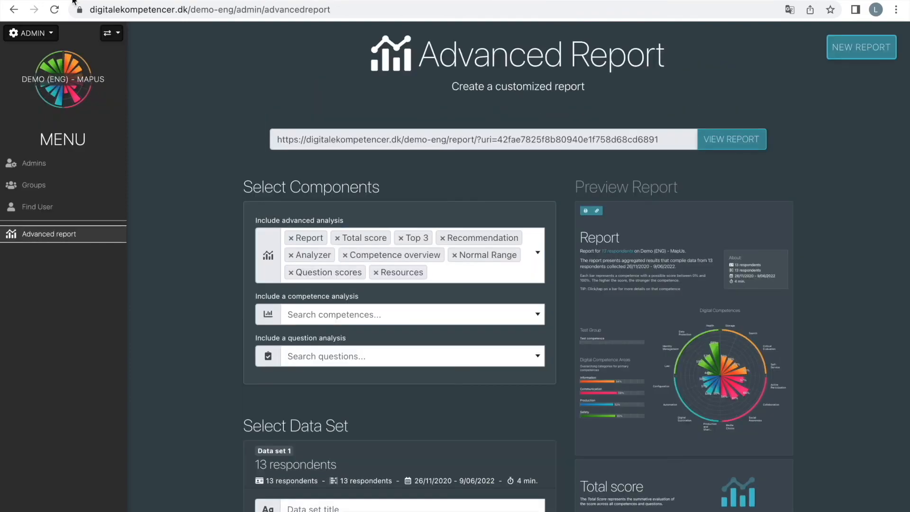
left_click(54, 35)
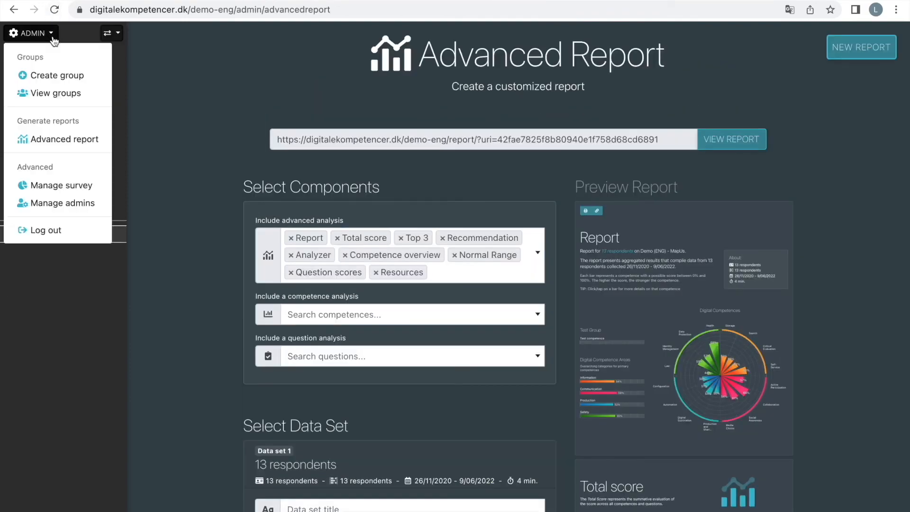
left_click(53, 186)
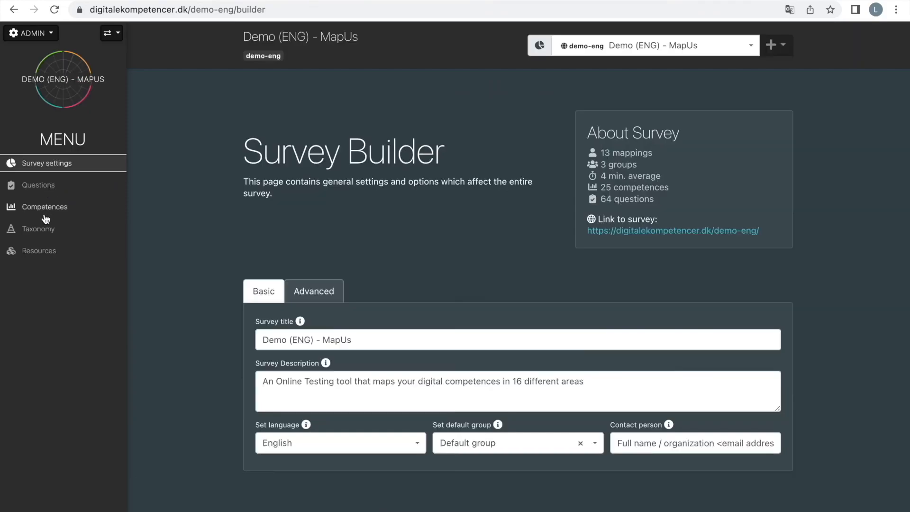
left_click(45, 214)
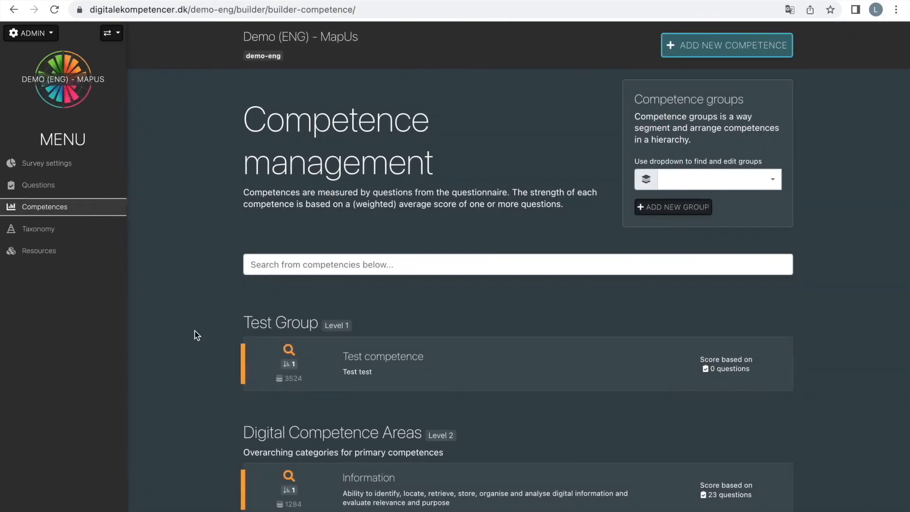
- Open the Search competence under Digital Competences and display its related questions
scroll(197, 412, "down", 2)
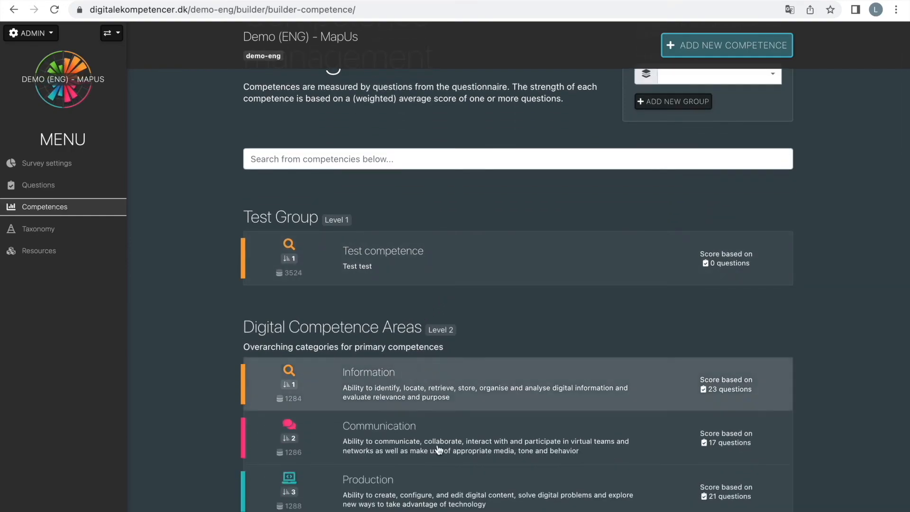
scroll(438, 450, "down", 5)
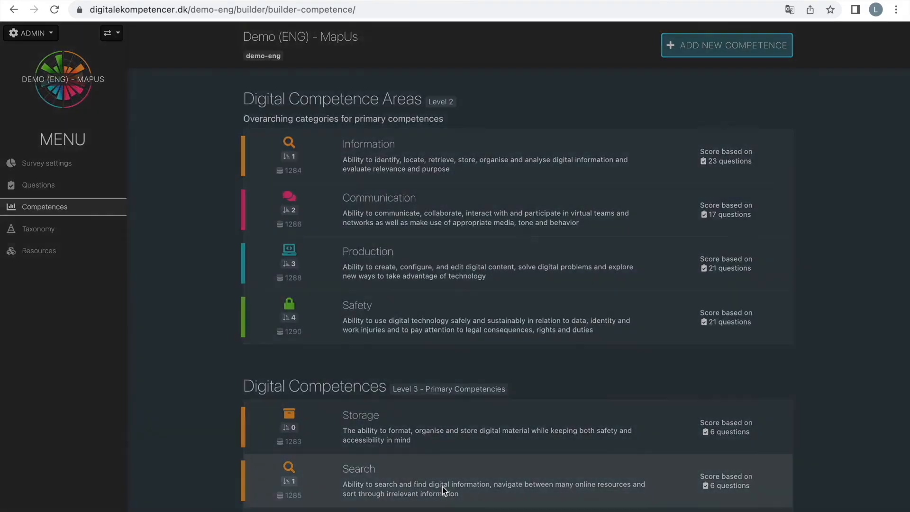
left_click(444, 490)
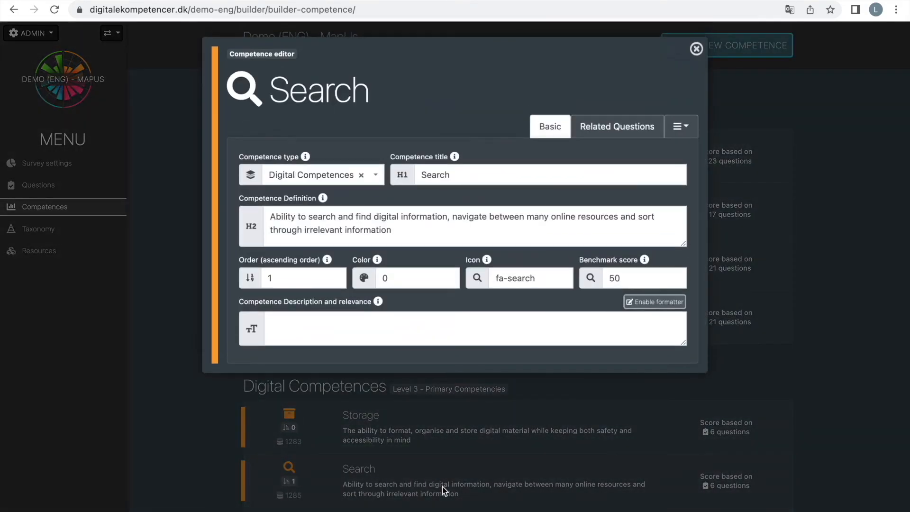
left_click(611, 132)
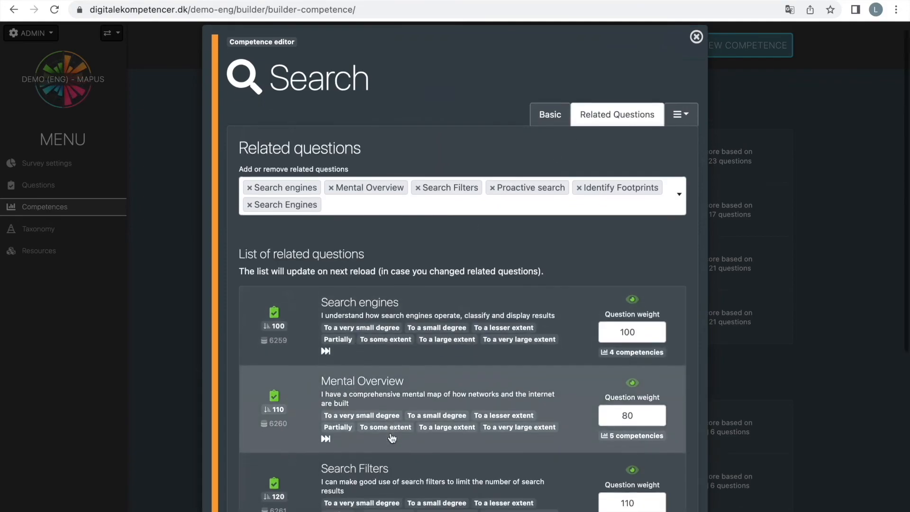
- Review the Search competence's list of related questions and their question weights, and close the competence editor
scroll(392, 438, "down", 3)
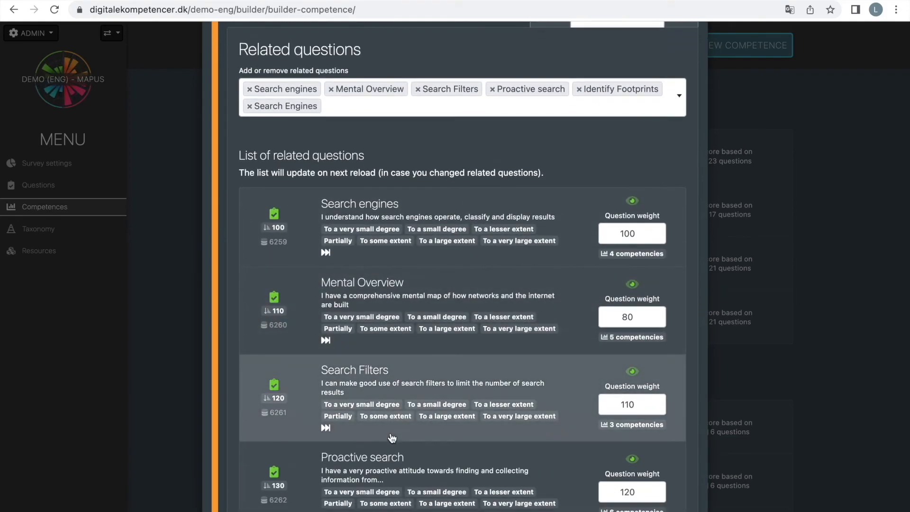
scroll(391, 438, "up", 2)
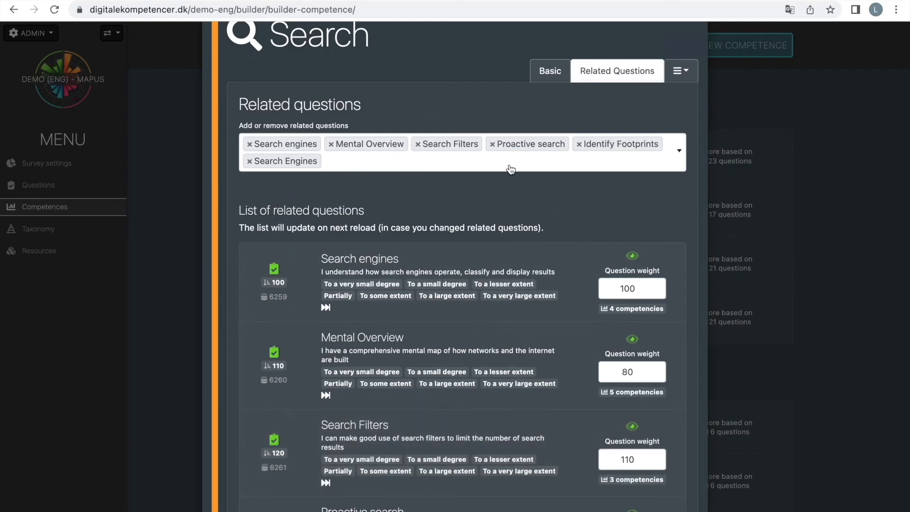
scroll(510, 170, "down", 9)
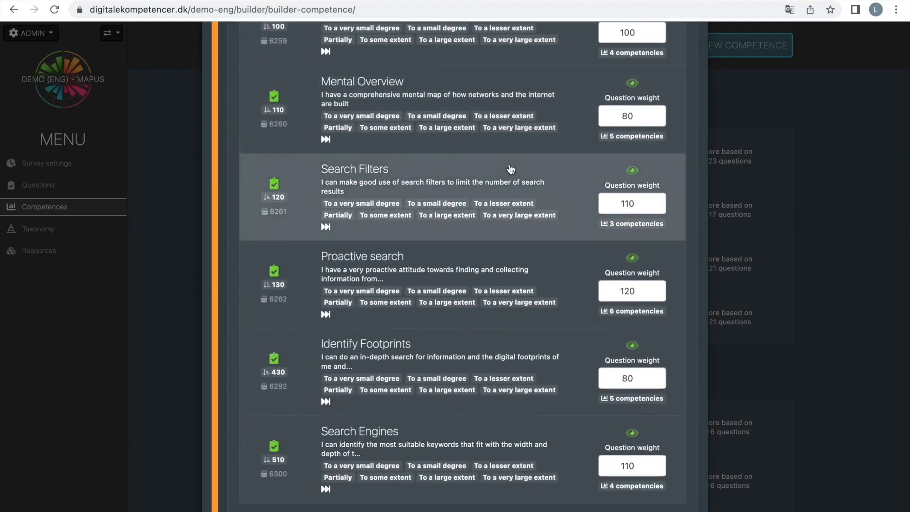
scroll(511, 170, "up", 6)
scroll(511, 169, "up", 2)
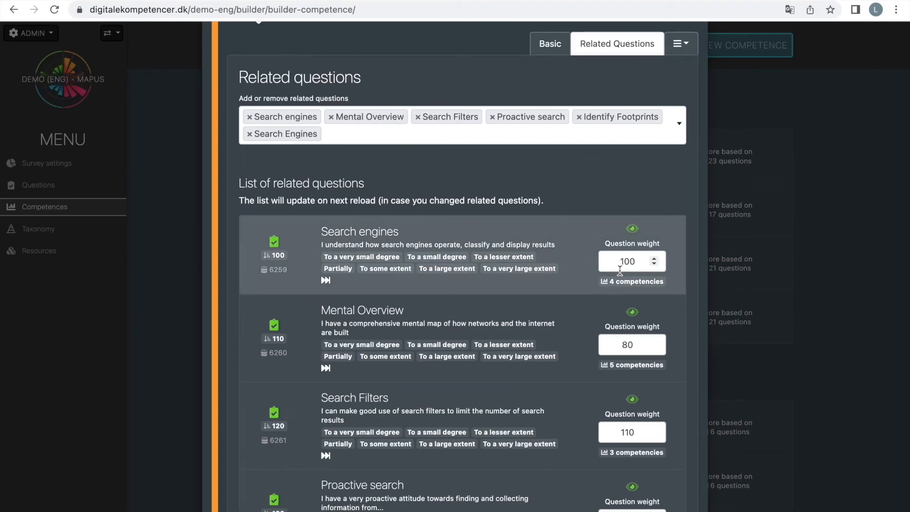
scroll(620, 270, "down", 2)
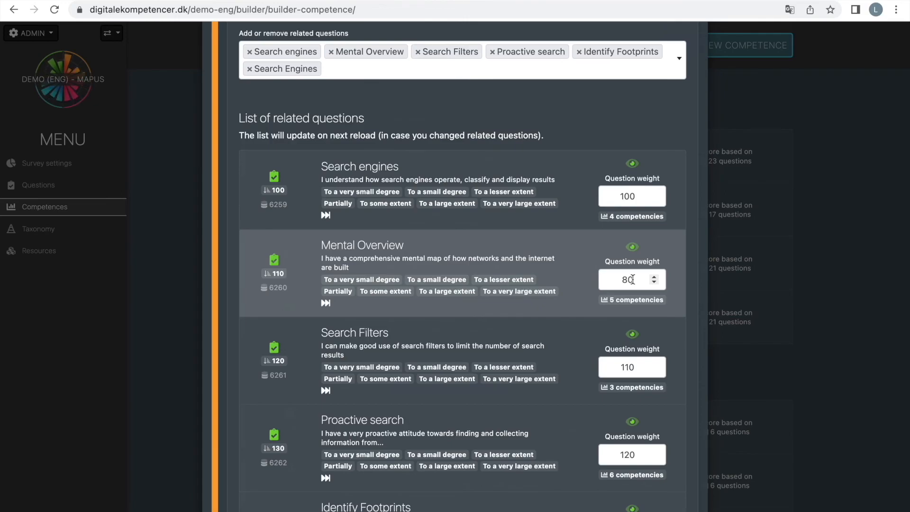
left_click(867, 229)
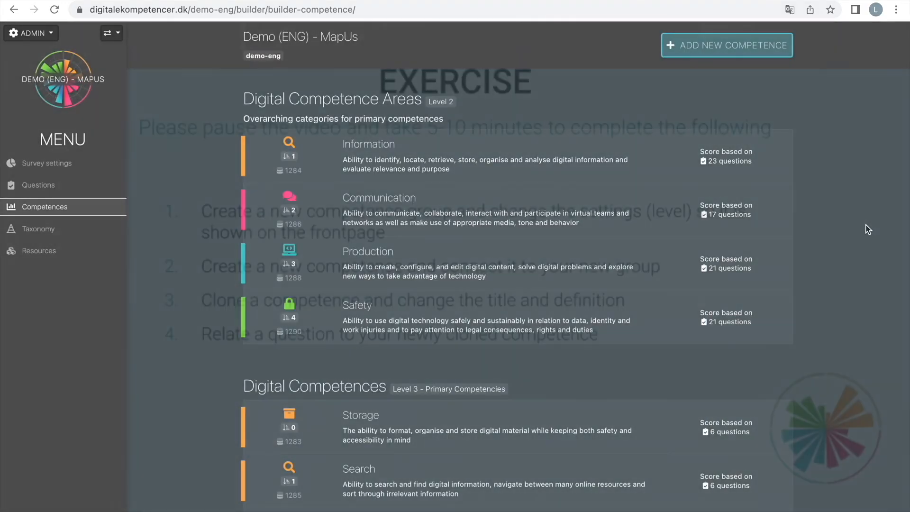